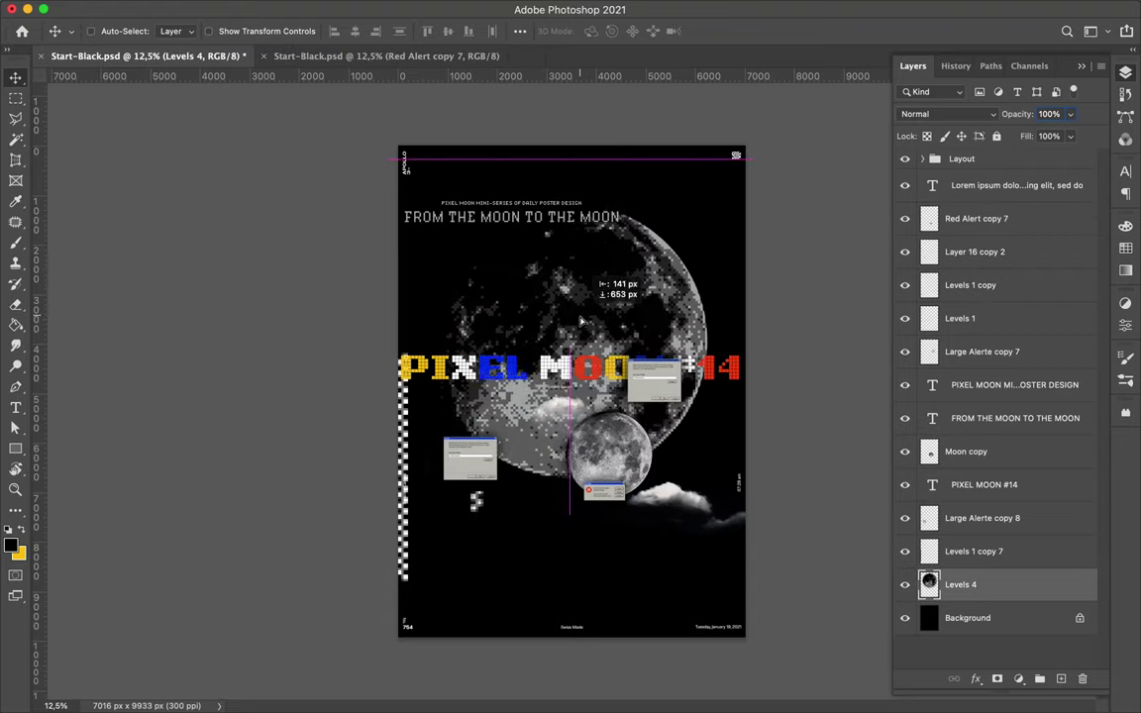
# Move the title over the large moon and cut its text down to PIXEL
pyautogui.moveTo(619, 459)
pyautogui.mouseDown()
pyautogui.moveTo(594, 322)
pyautogui.moveTo(986, 325)
pyautogui.mouseUp()
pyautogui.press('t')
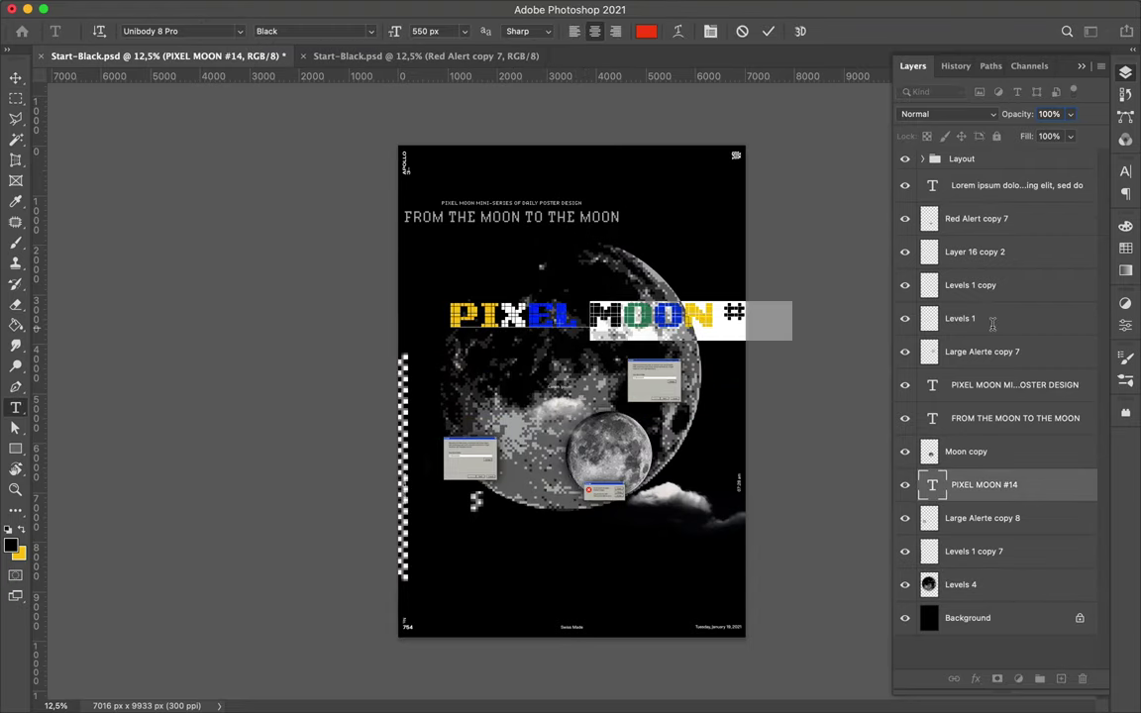
pyautogui.press('BackSpace')
pyautogui.press('Escape')
pyautogui.press('v')
pyautogui.moveTo(535, 317)
pyautogui.mouseDown()
pyautogui.moveTo(592, 287)
pyautogui.moveTo(592, 326)
pyautogui.mouseUp()
# Duplicate PIXEL onto a second line and change the copy to read MOON
pyautogui.press('t')
pyautogui.doubleClick(570, 319)
pyautogui.write('MOON #14')
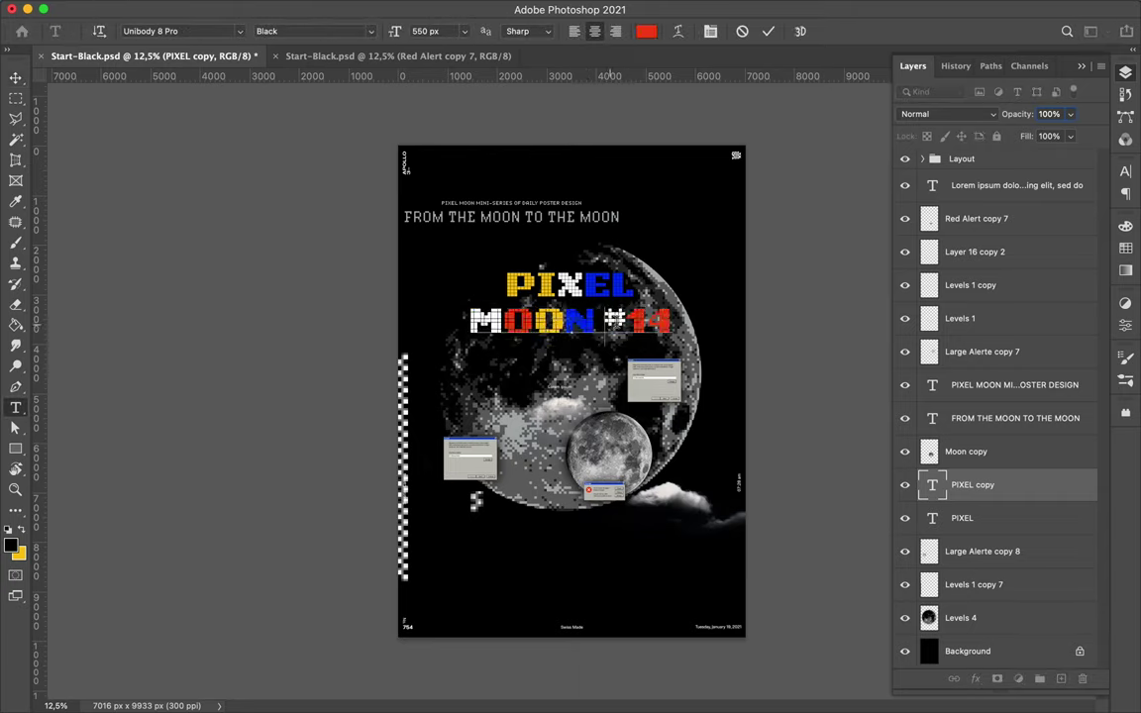
pyautogui.press('BackSpace')
pyautogui.press('Escape')
pyautogui.press('v')
# Add a third copy reading #14 below MOON and recolour it from Swatches
pyautogui.moveTo(581, 342); pyautogui.dragTo(581, 386)
pyautogui.press('t')
pyautogui.doubleClick(569, 364)
pyautogui.write('#14')
pyautogui.click(1125, 248)
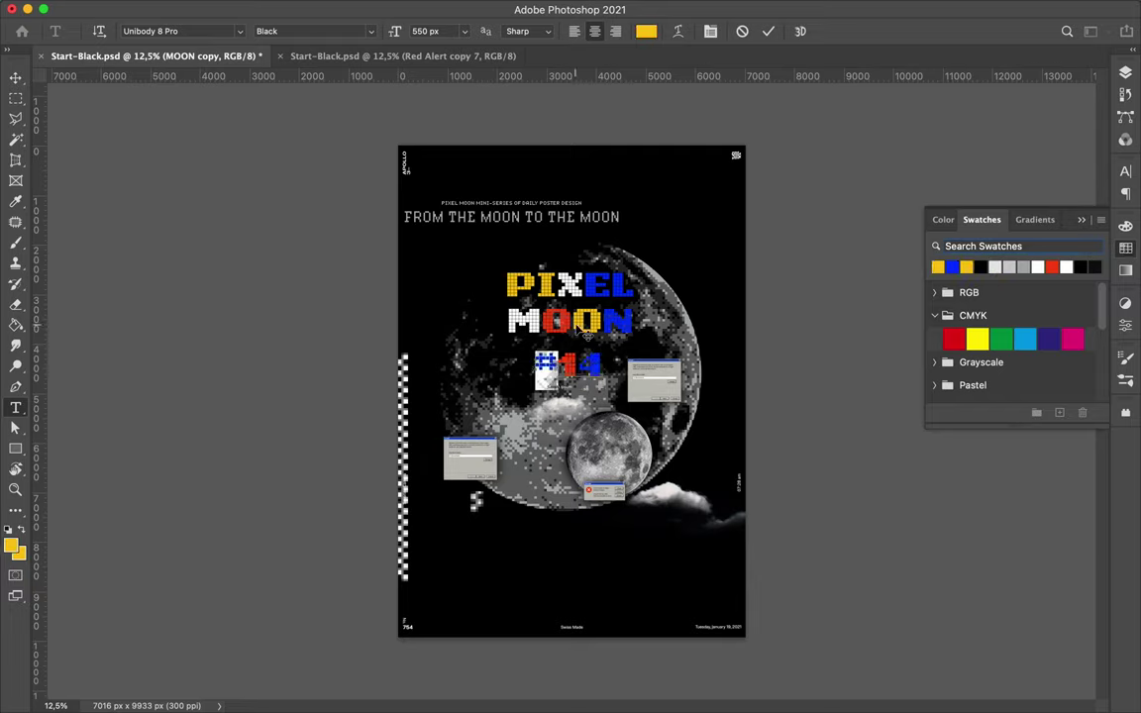
pyautogui.hotkey('ctrl', 'Return')
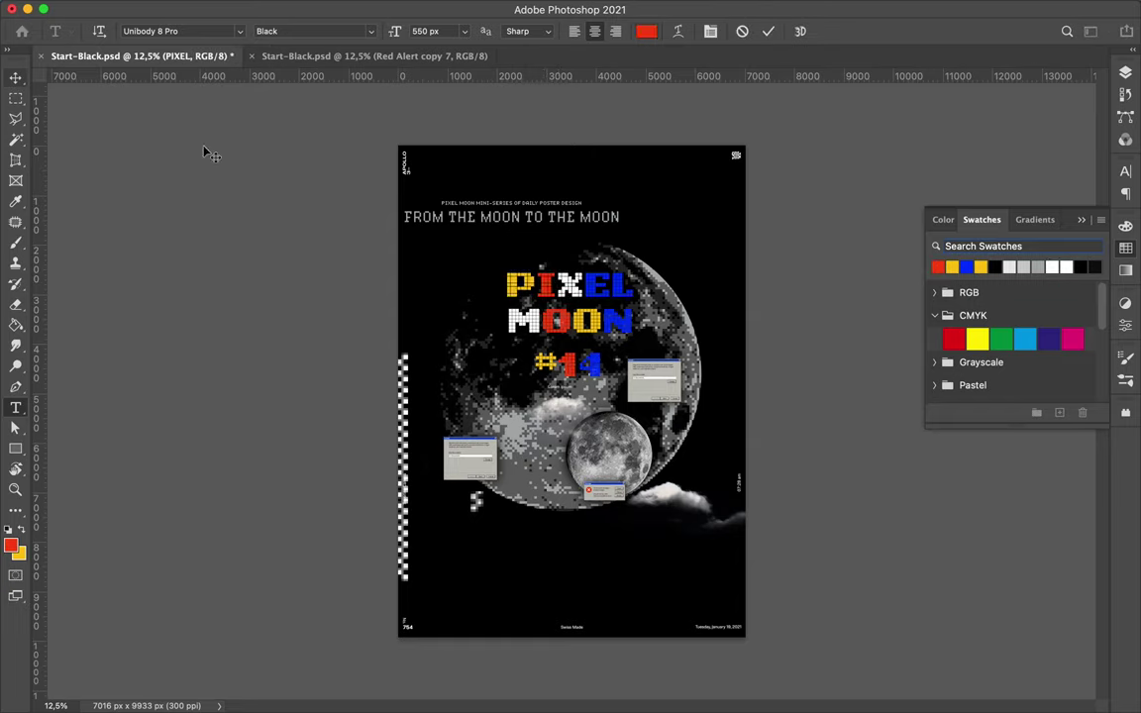
# Scale the PIXEL text up to about double size with Free Transform
pyautogui.hotkey('ctrl', 't')
pyautogui.press('Escape')
pyautogui.hotkey('ctrl', 't')
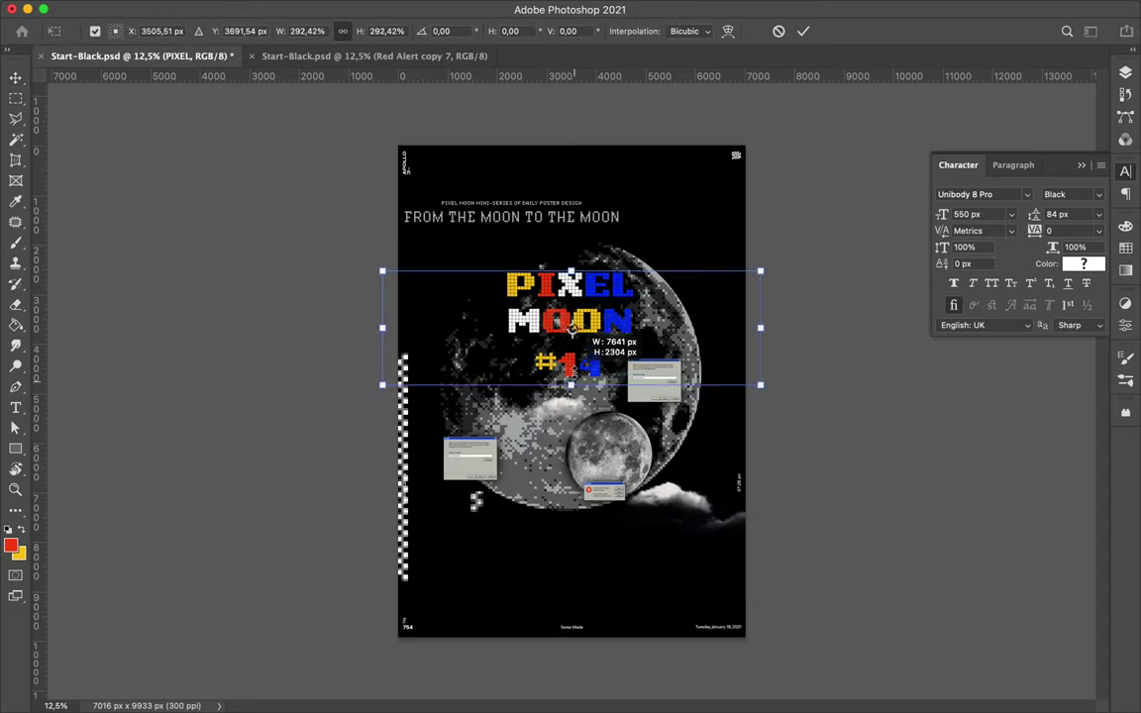
pyautogui.moveTo(585, 345); pyautogui.dragTo(582, 319)
pyautogui.press('Return')
# Move MOON up under PIXEL and enlarge it to match PIXEL's width
pyautogui.doubleClick(525, 315)
pyautogui.press('Escape')
pyautogui.moveTo(478, 356); pyautogui.dragTo(433, 346)
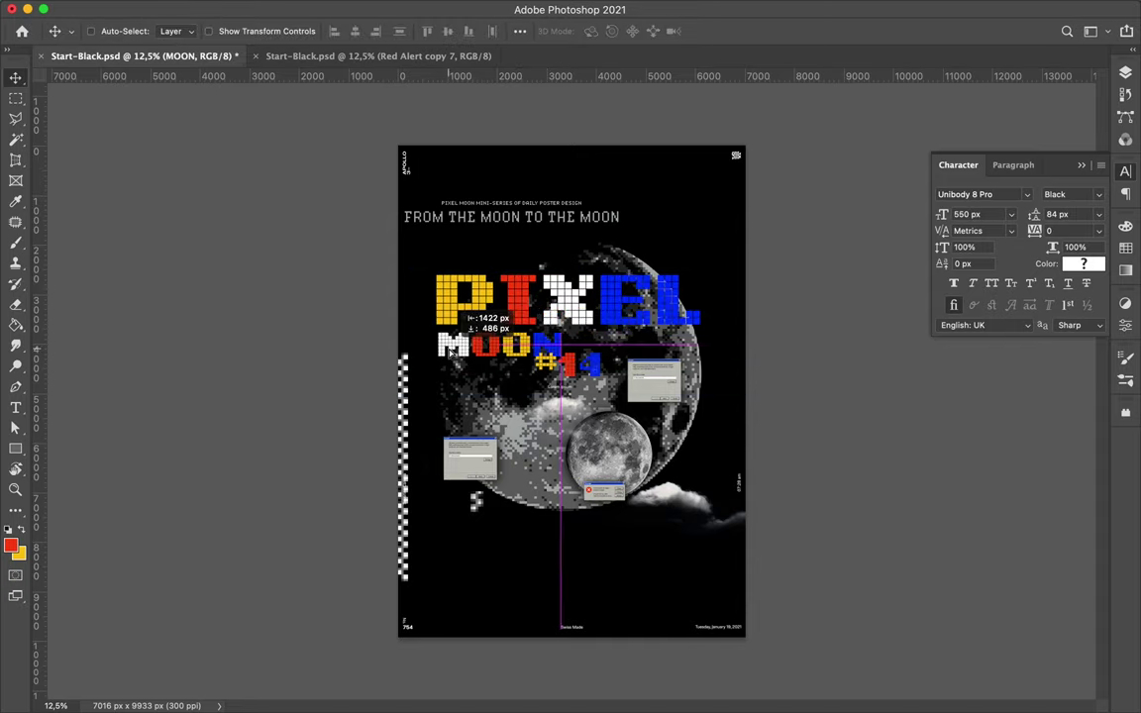
pyautogui.hotkey('ctrl', 't')
pyautogui.moveTo(683, 451); pyautogui.dragTo(709, 418)
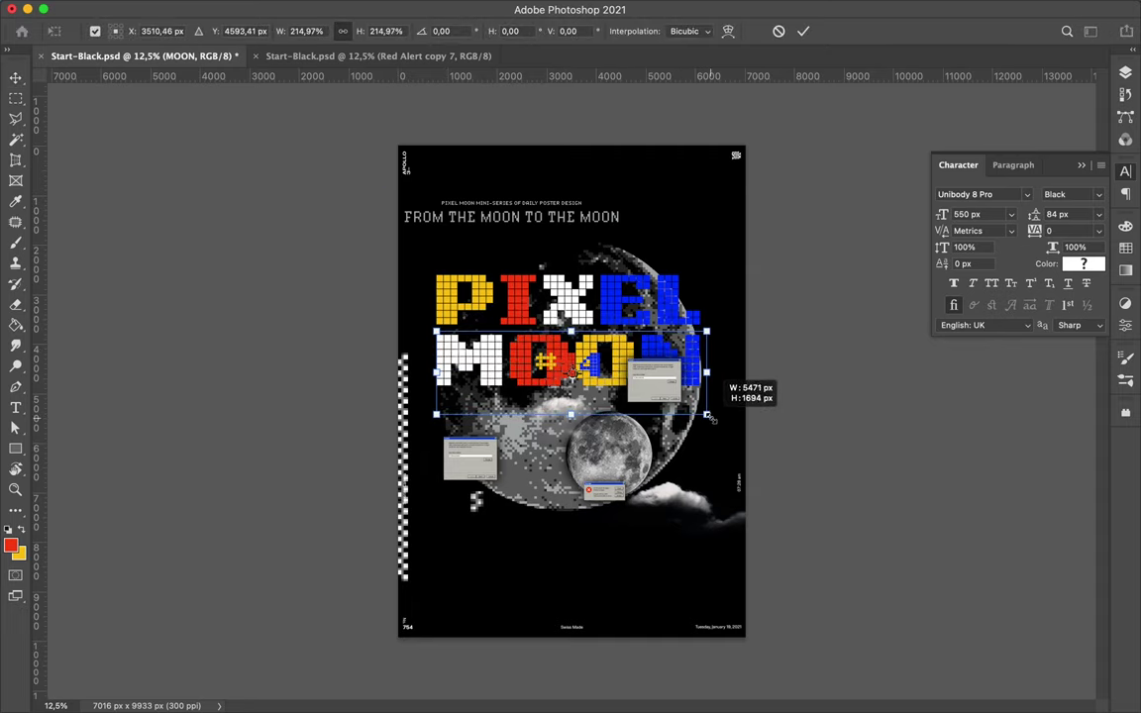
pyautogui.press('Return')
pyautogui.click(543, 365)
# Scale #14 to about 407%, nudge it lower, and move the small alert beside the N
pyautogui.hotkey('ctrl', 't')
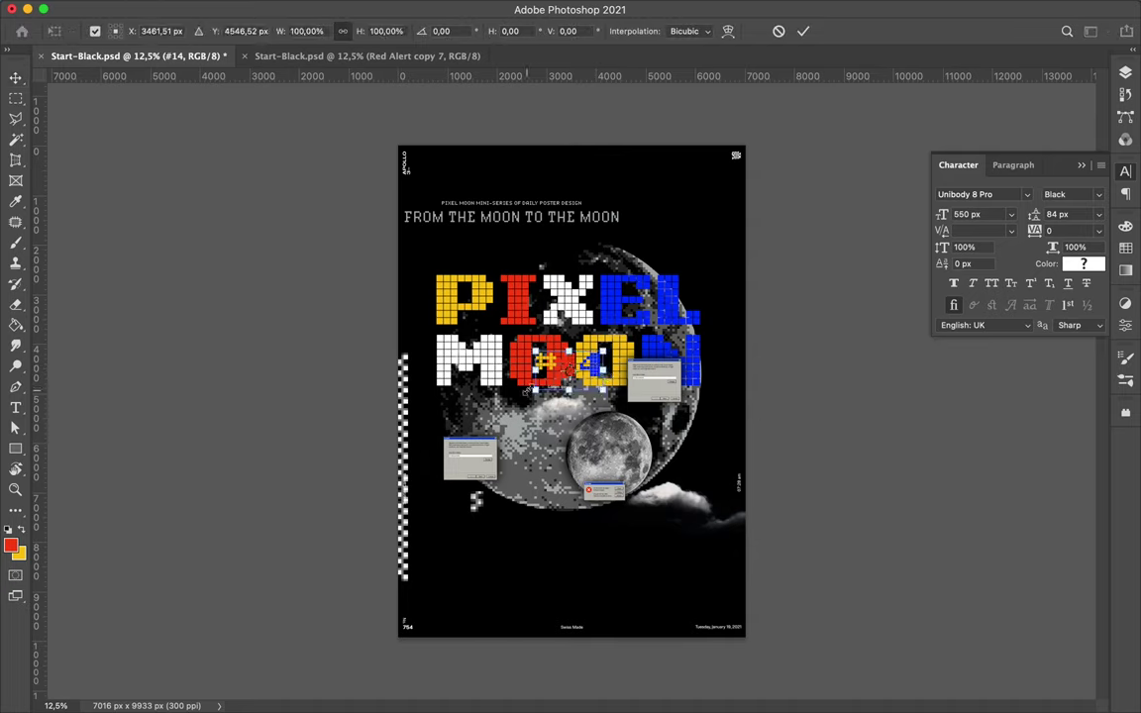
pyautogui.moveTo(439, 458); pyautogui.dragTo(435, 460)
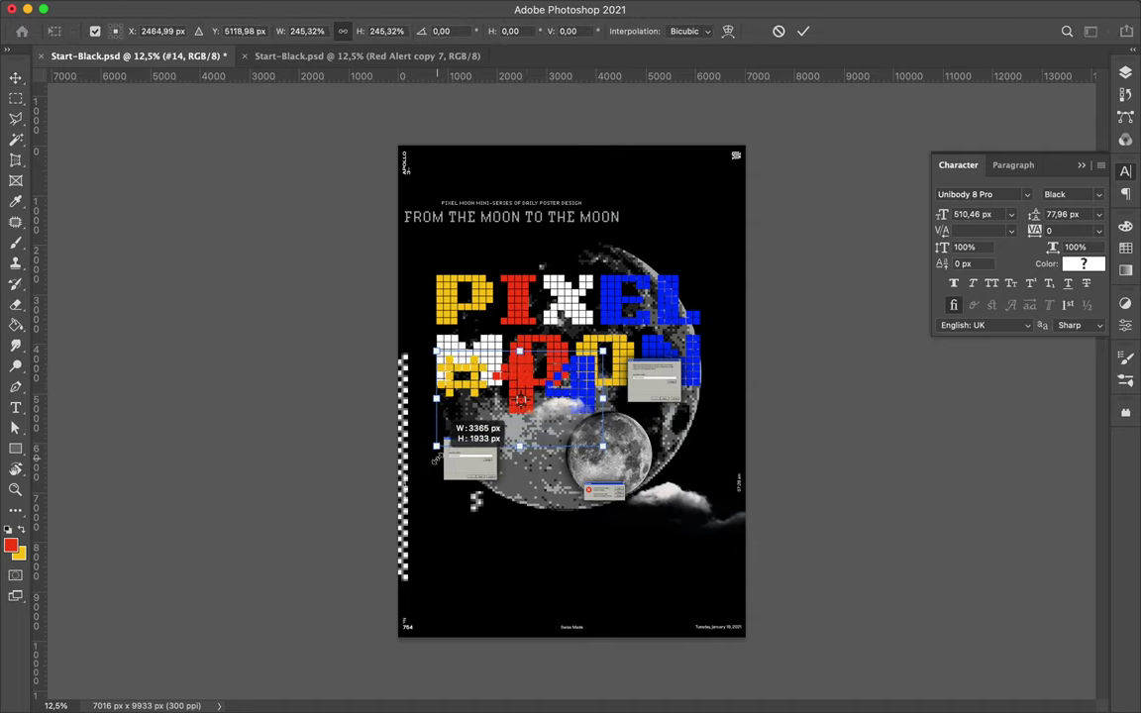
pyautogui.moveTo(640, 472); pyautogui.dragTo(704, 525)
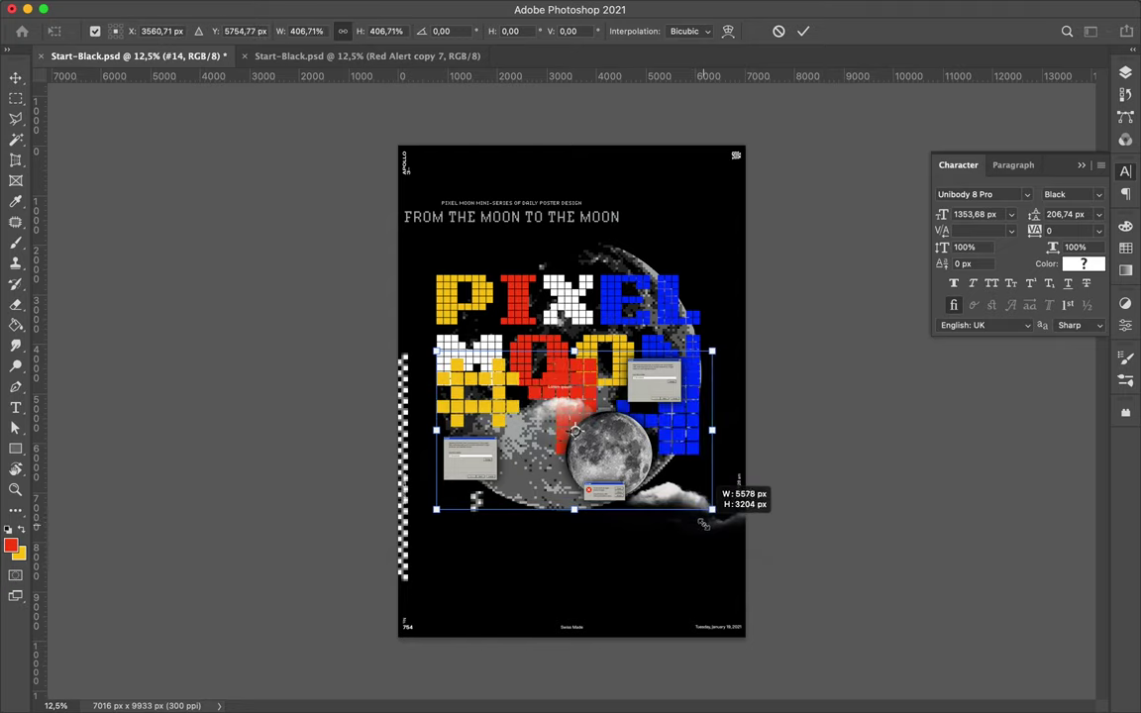
pyautogui.press('Return')
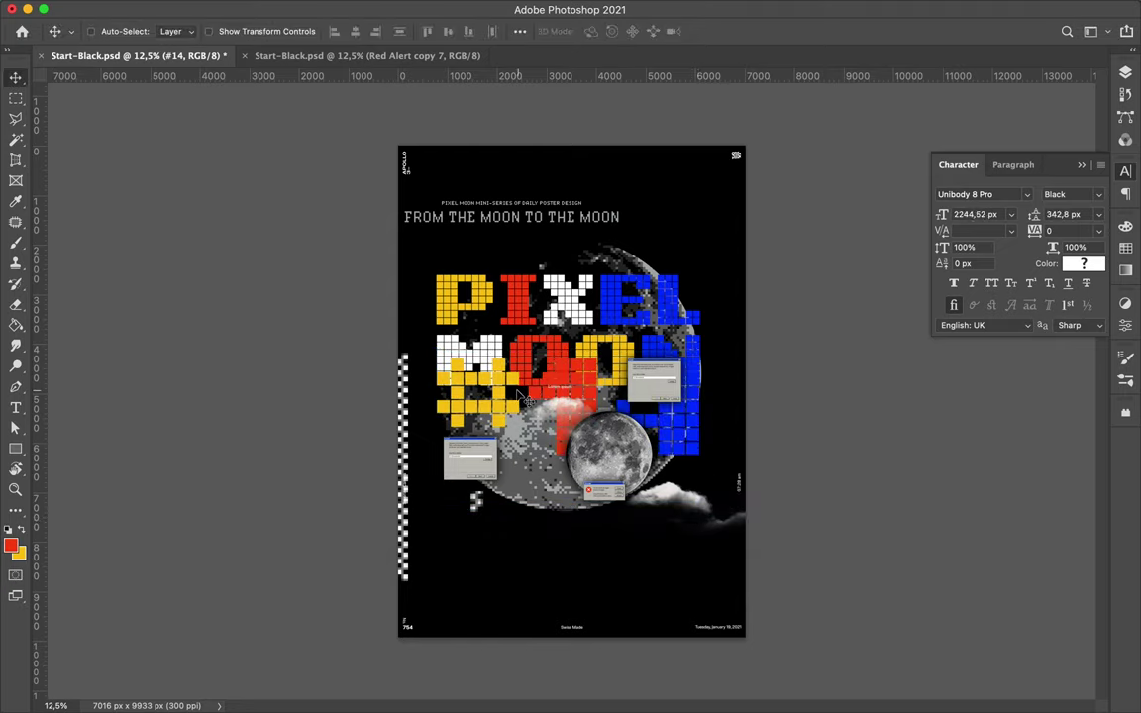
pyautogui.moveTo(506, 396); pyautogui.dragTo(505, 440)
pyautogui.moveTo(659, 396)
pyautogui.mouseDown()
pyautogui.moveTo(708, 396)
pyautogui.moveTo(705, 386)
pyautogui.mouseUp()
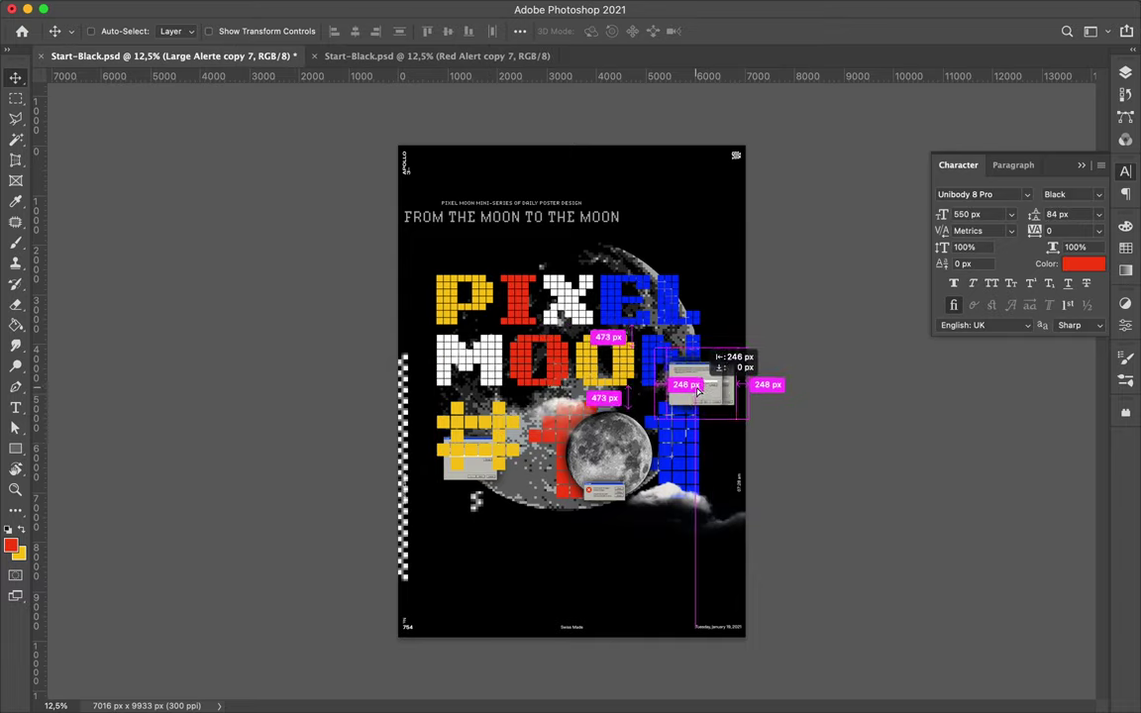
# Duplicate the alert window beside the N and reposition the small moon and cloud
pyautogui.click(1126, 73)
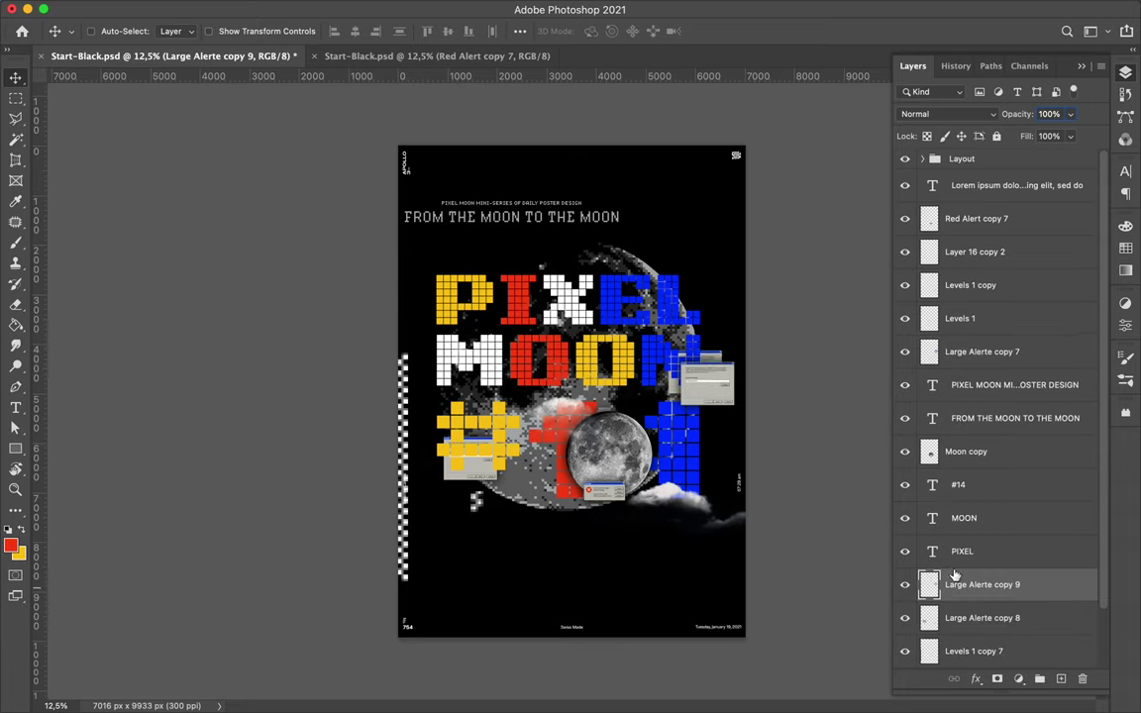
pyautogui.moveTo(707, 357); pyautogui.dragTo(699, 348)
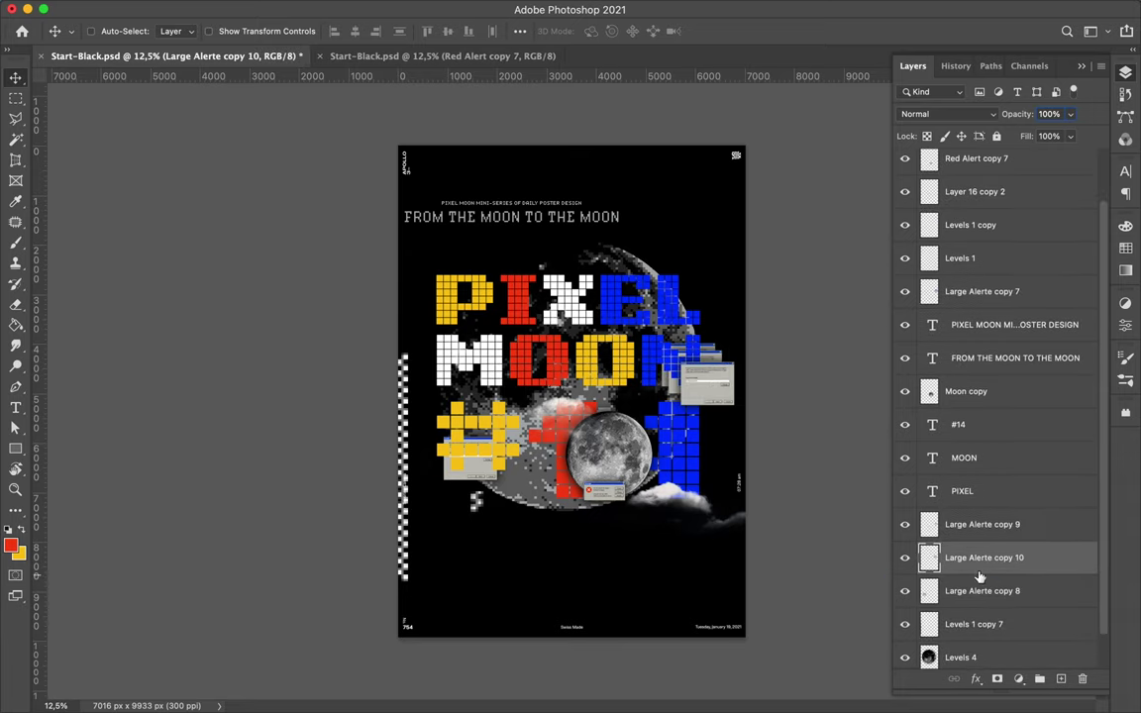
pyautogui.moveTo(623, 458)
pyautogui.mouseDown()
pyautogui.moveTo(656, 525)
pyautogui.moveTo(584, 441)
pyautogui.moveTo(591, 260)
pyautogui.mouseUp()
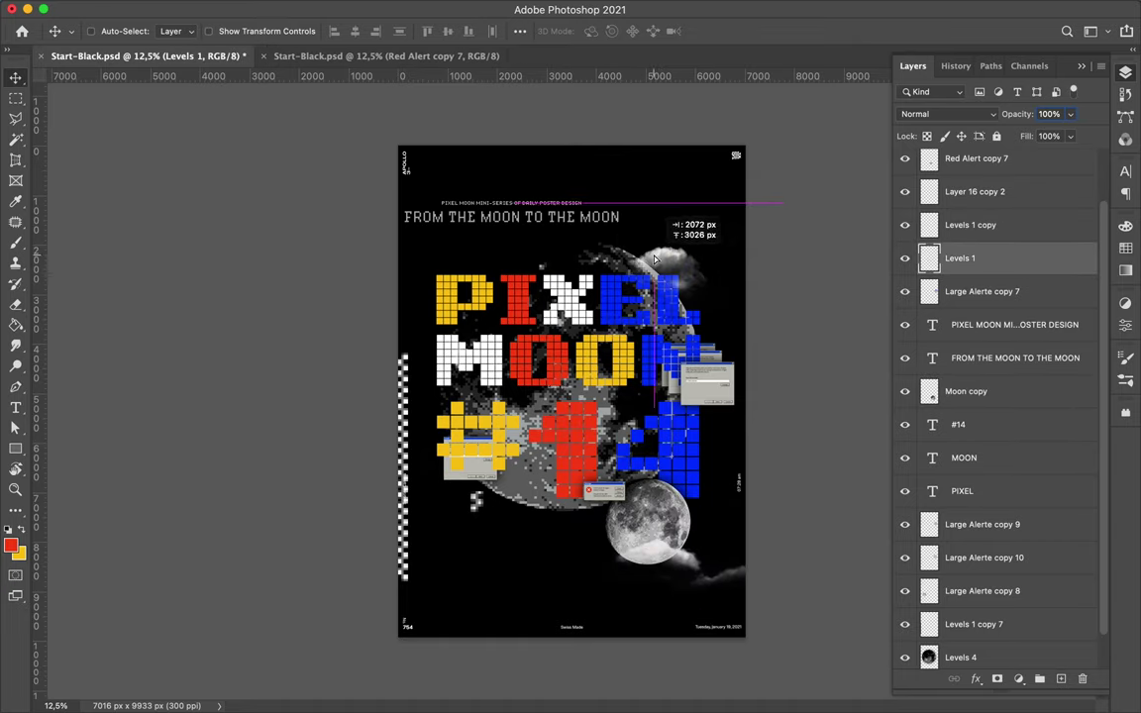
pyautogui.click(592, 259)
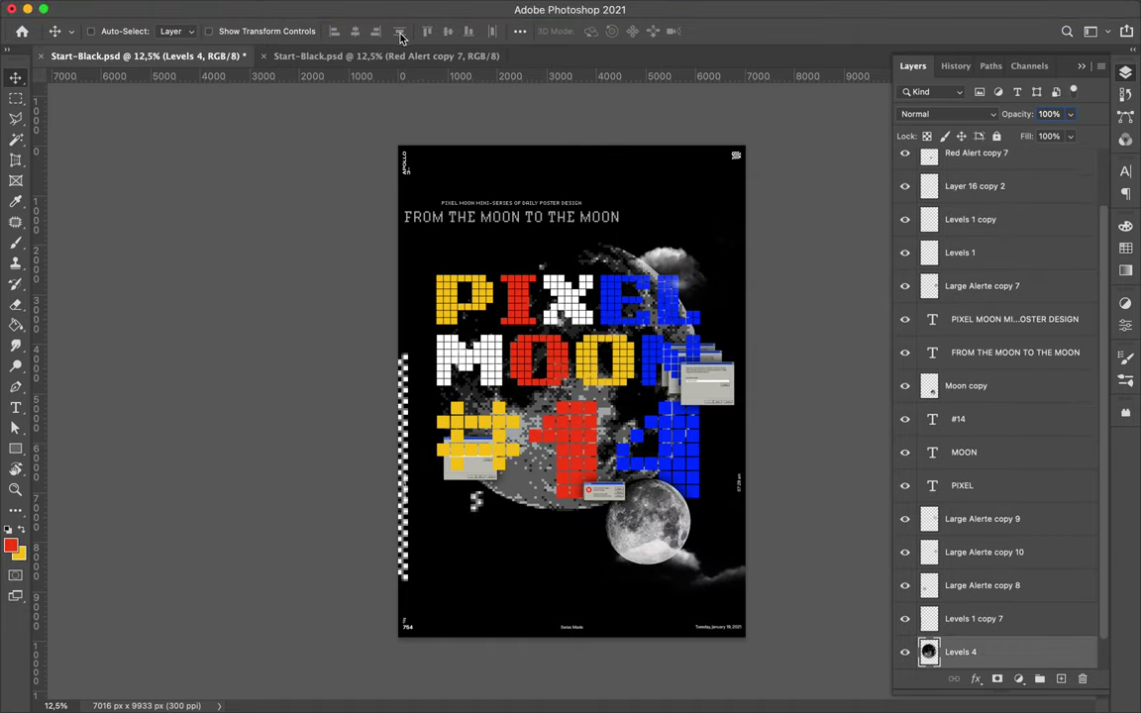
# Select PIXEL, MOON and #14 and align their horizontal centres
pyautogui.click(520, 31)
pyautogui.click(520, 282)
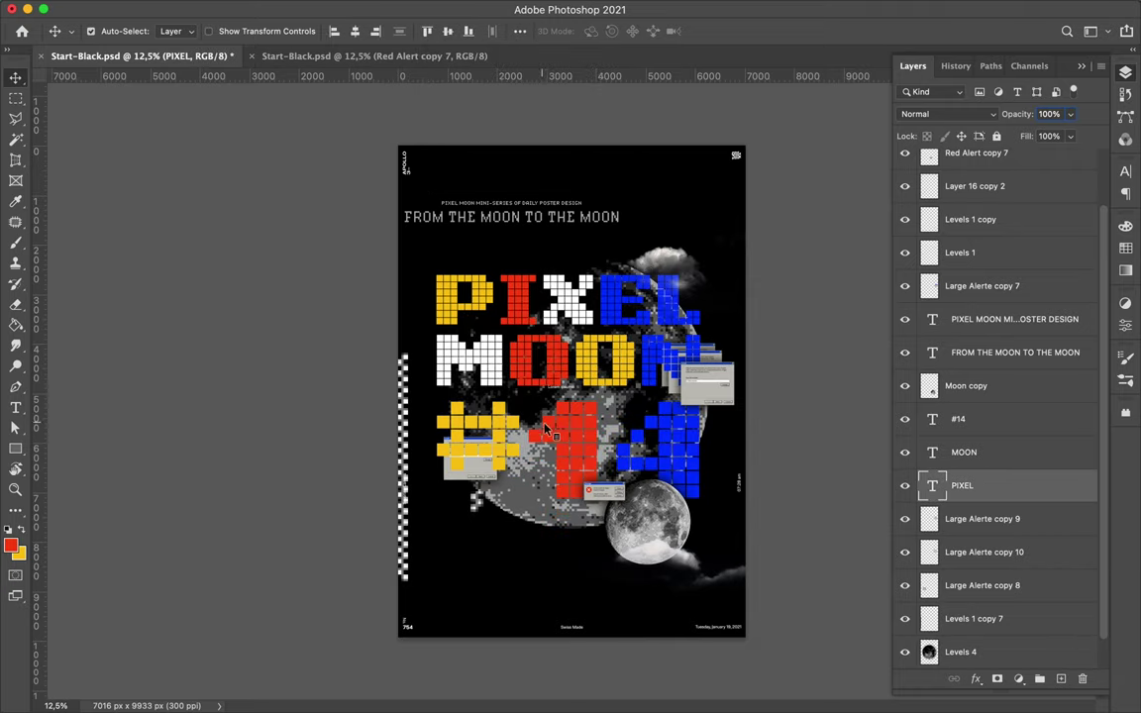
pyautogui.click(552, 421)
pyautogui.keyDown('shift'); pyautogui.click(981, 480); pyautogui.keyUp('shift')
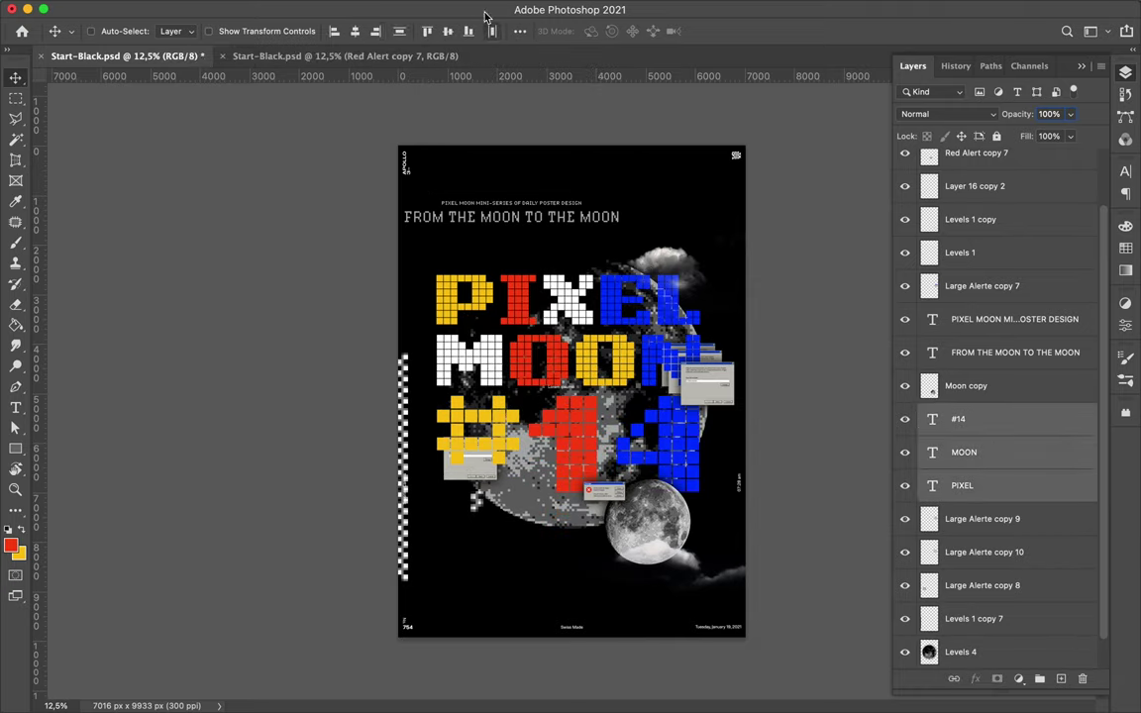
pyautogui.click(358, 31)
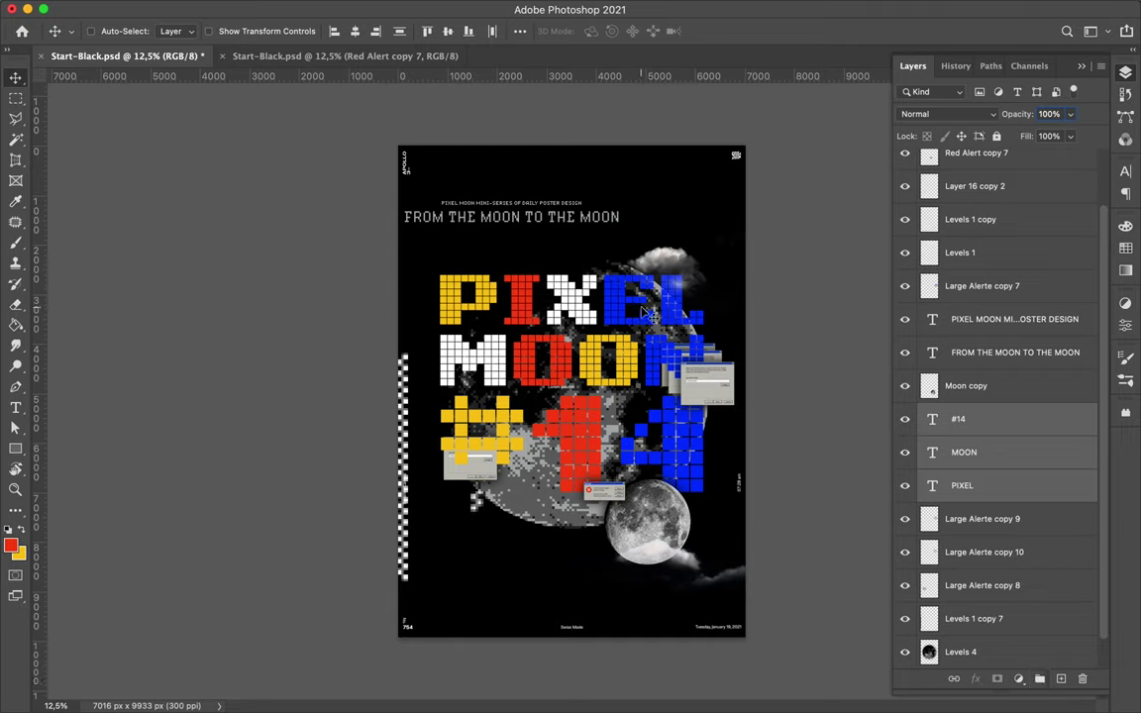
pyautogui.keyDown('super'); pyautogui.click(485, 214); pyautogui.keyUp('super')
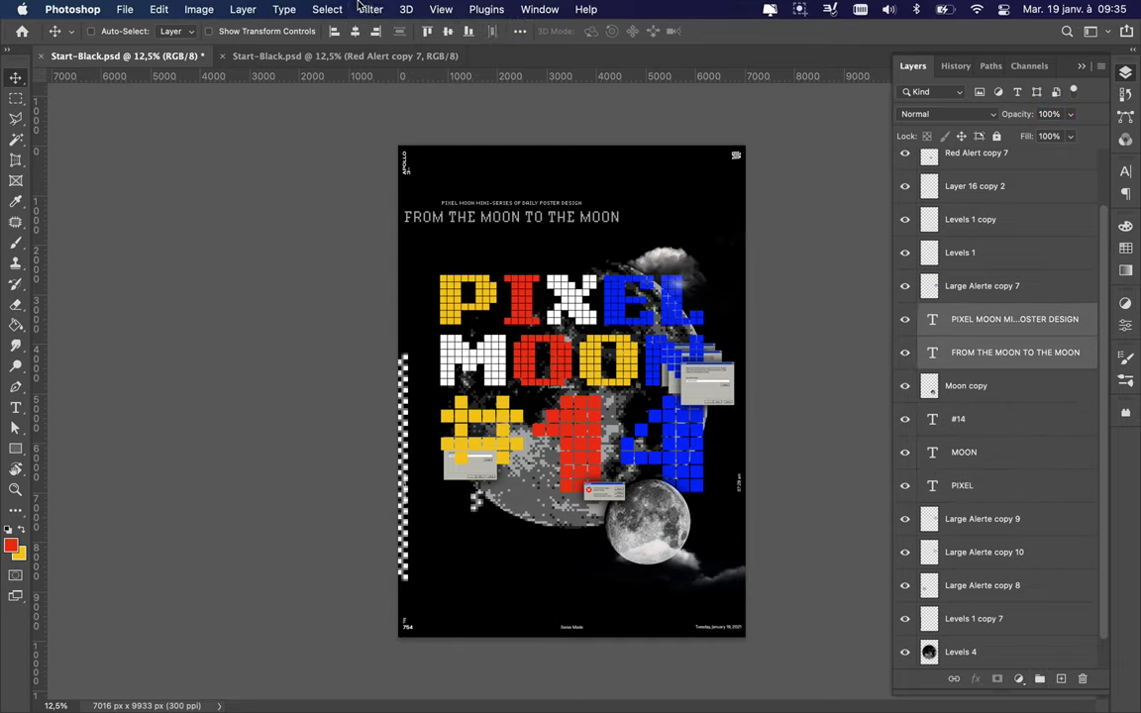
pyautogui.click(360, 7)
# Move the two header lines above PIXEL, raise Levels 1, and delete the Lorem ipsum layer
pyautogui.moveTo(543, 225); pyautogui.dragTo(543, 268)
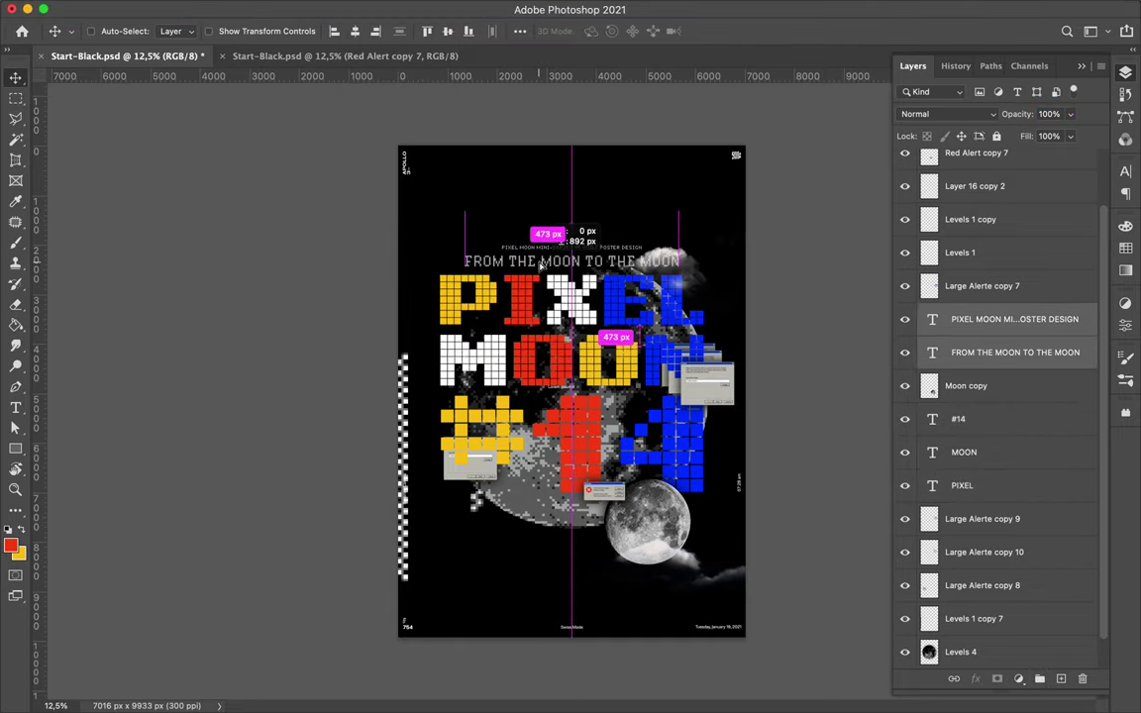
pyautogui.moveTo(966, 253); pyautogui.dragTo(993, 201)
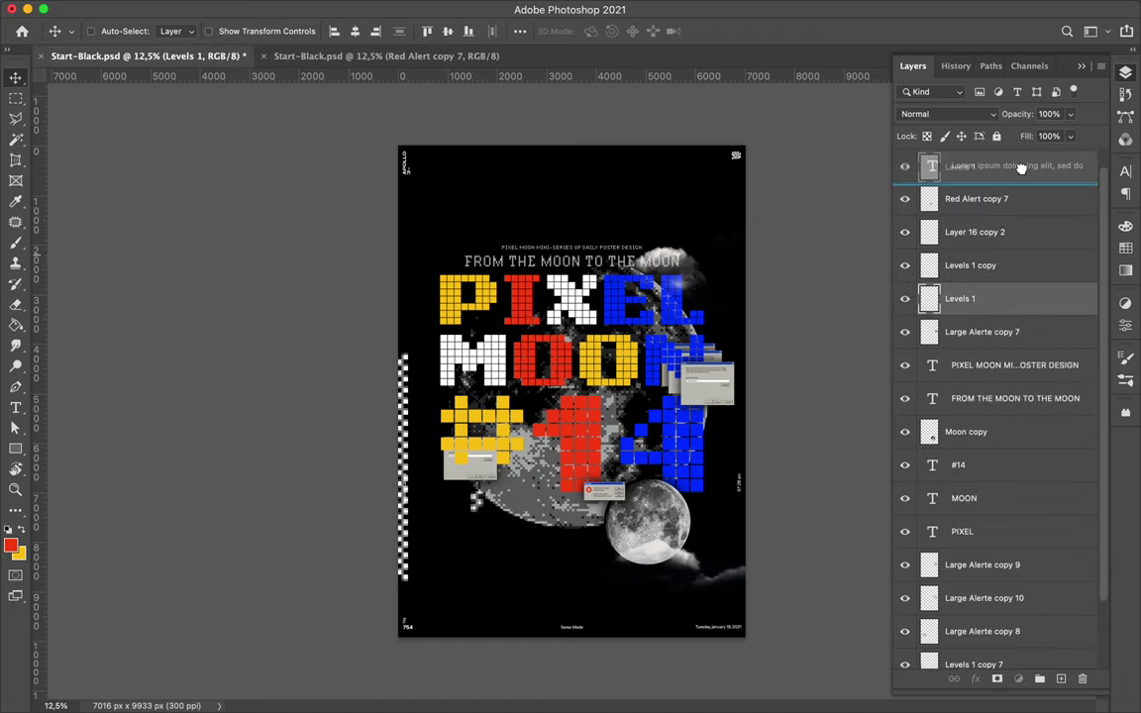
pyautogui.click(993, 221)
pyautogui.press('Delete')
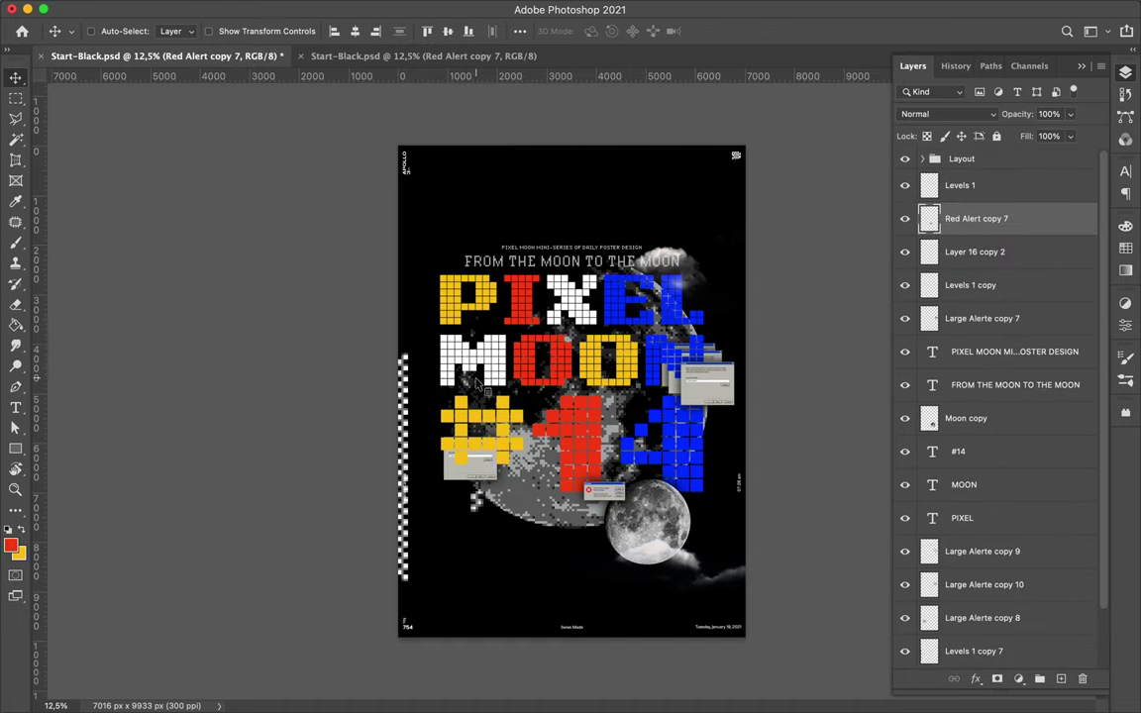
# Move the checkered strip up and right beside the title, dismissing the locked-layer warning
pyautogui.keyDown('ctrl'); pyautogui.click(417, 409); pyautogui.keyUp('ctrl')
pyautogui.click(428, 346)
pyautogui.press('Return')
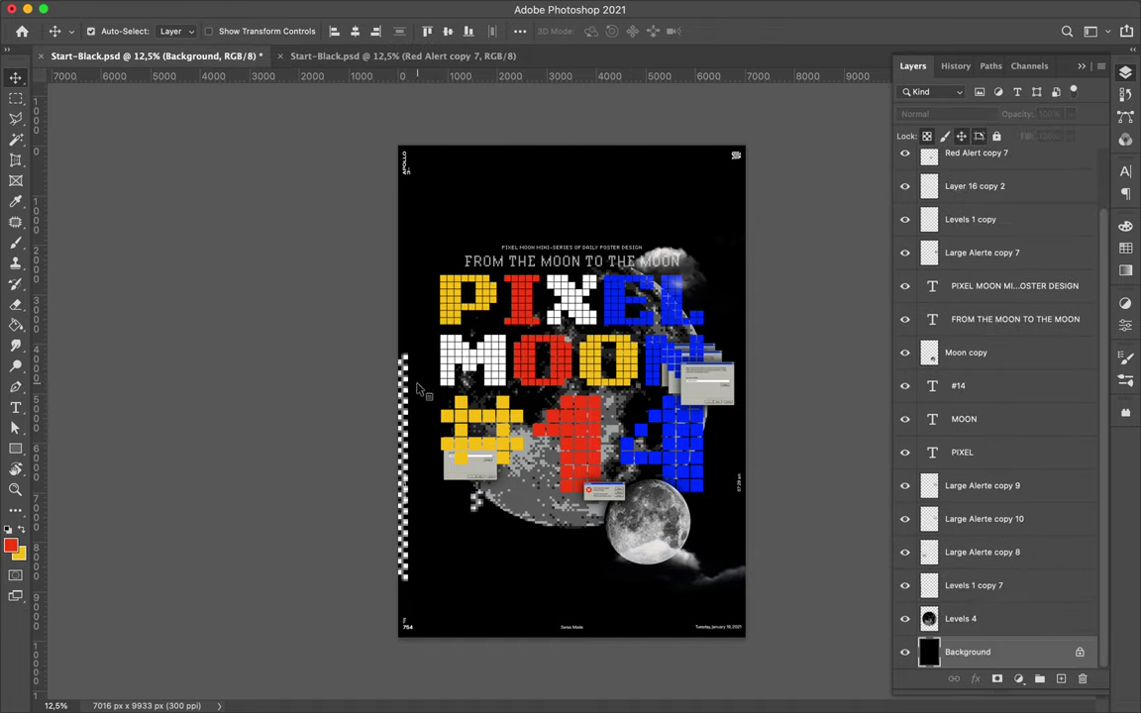
pyautogui.moveTo(405, 397); pyautogui.dragTo(426, 310)
# Select the #14 text layer and temporarily hide it
pyautogui.keyDown('ctrl'); pyautogui.click(477, 503); pyautogui.keyUp('ctrl')
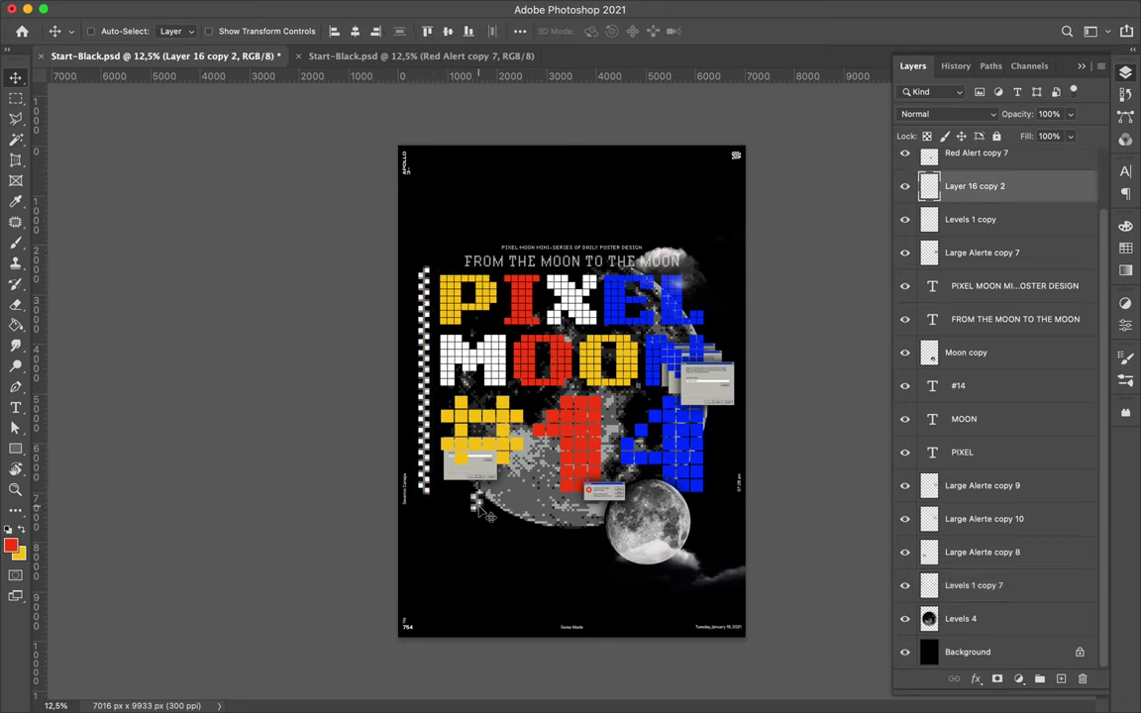
pyautogui.keyDown('ctrl'); pyautogui.click(461, 482); pyautogui.keyUp('ctrl')
pyautogui.doubleClick(461, 482)
pyautogui.press('Escape')
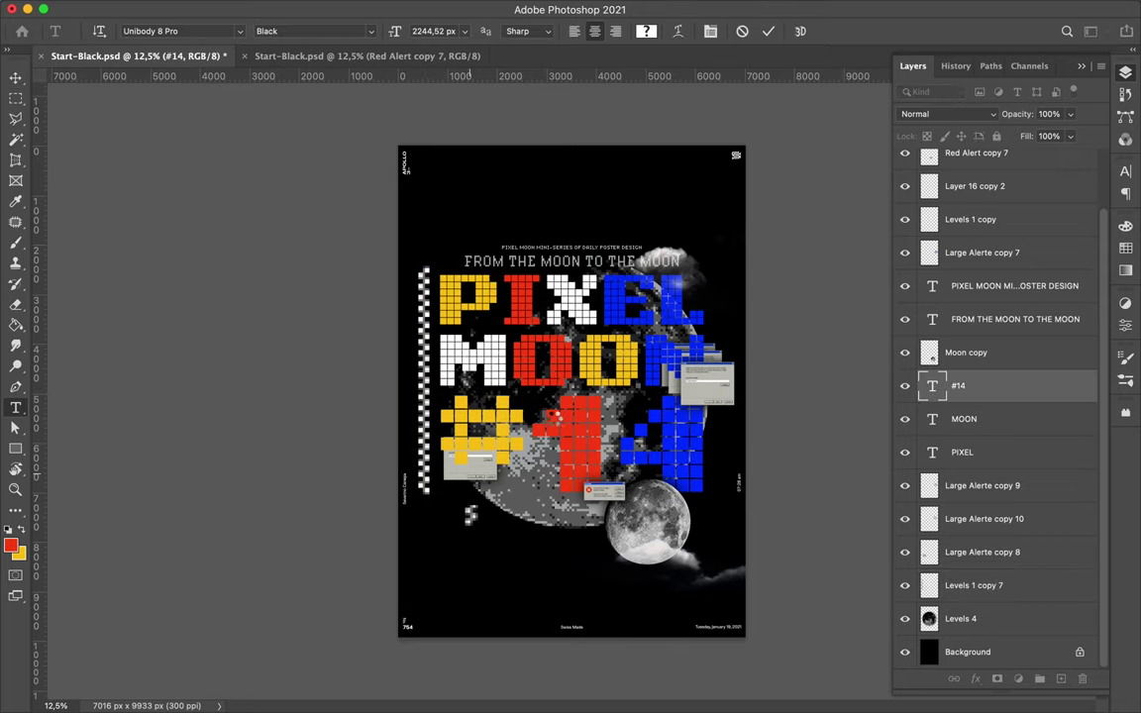
pyautogui.click(904, 386)
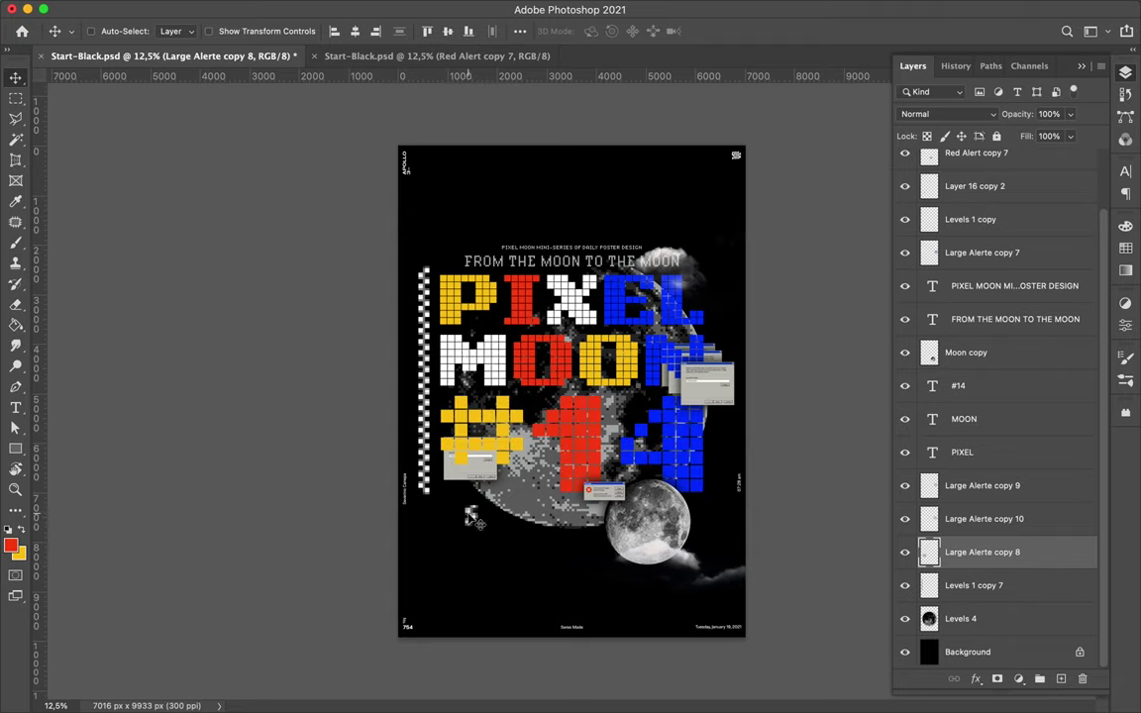
# Duplicate the lower alert window, shrink it slightly, and tuck it over PIXEL behind #14
pyautogui.moveTo(958, 554); pyautogui.dragTo(975, 401)
pyautogui.moveTo(522, 503)
pyautogui.mouseDown()
pyautogui.moveTo(501, 488)
pyautogui.moveTo(466, 342)
pyautogui.moveTo(485, 332)
pyautogui.mouseUp()
pyautogui.press('super+t')
pyautogui.moveTo(443, 375); pyautogui.dragTo(453, 362)
pyautogui.press('Return')
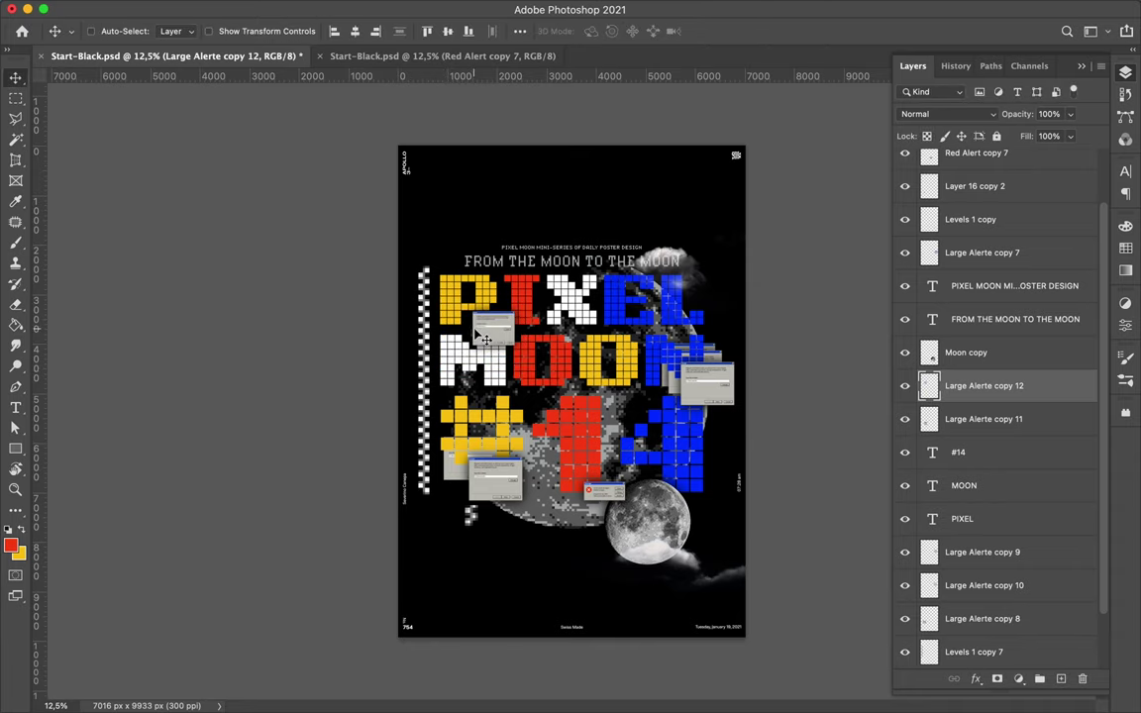
pyautogui.moveTo(994, 395); pyautogui.dragTo(972, 500)
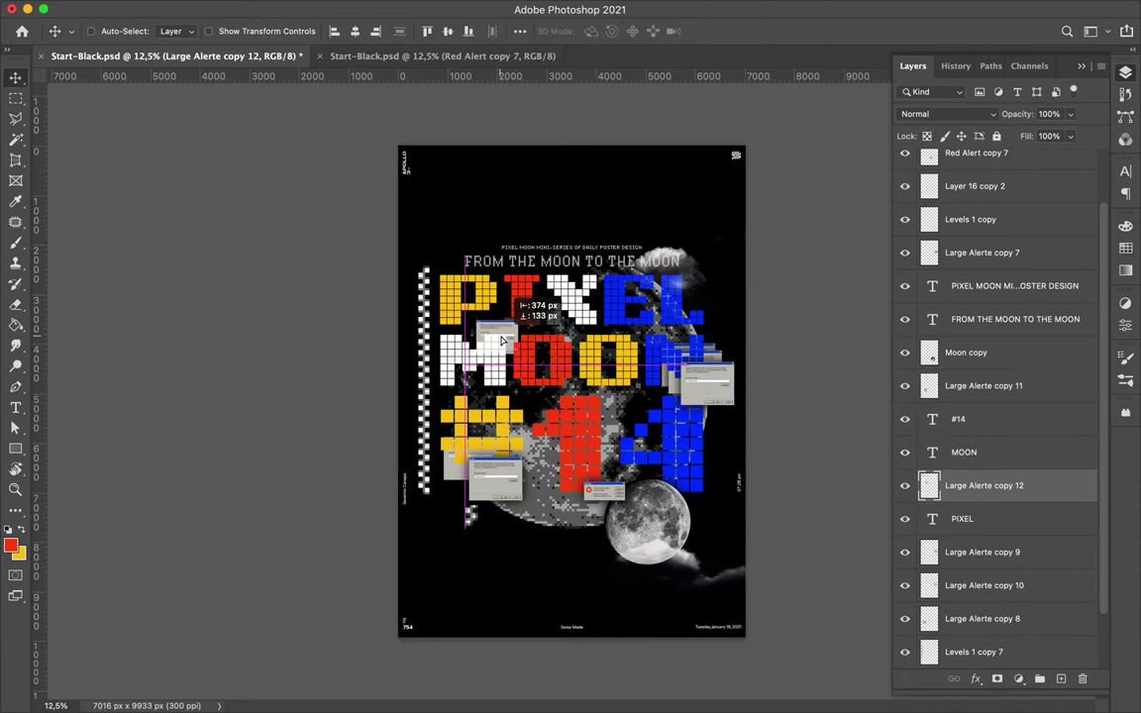
# Alt-drag a Large Alerte copy and two Red Alert copies onto the PIXEL and MOON letters
pyautogui.moveTo(510, 330); pyautogui.dragTo(629, 399)
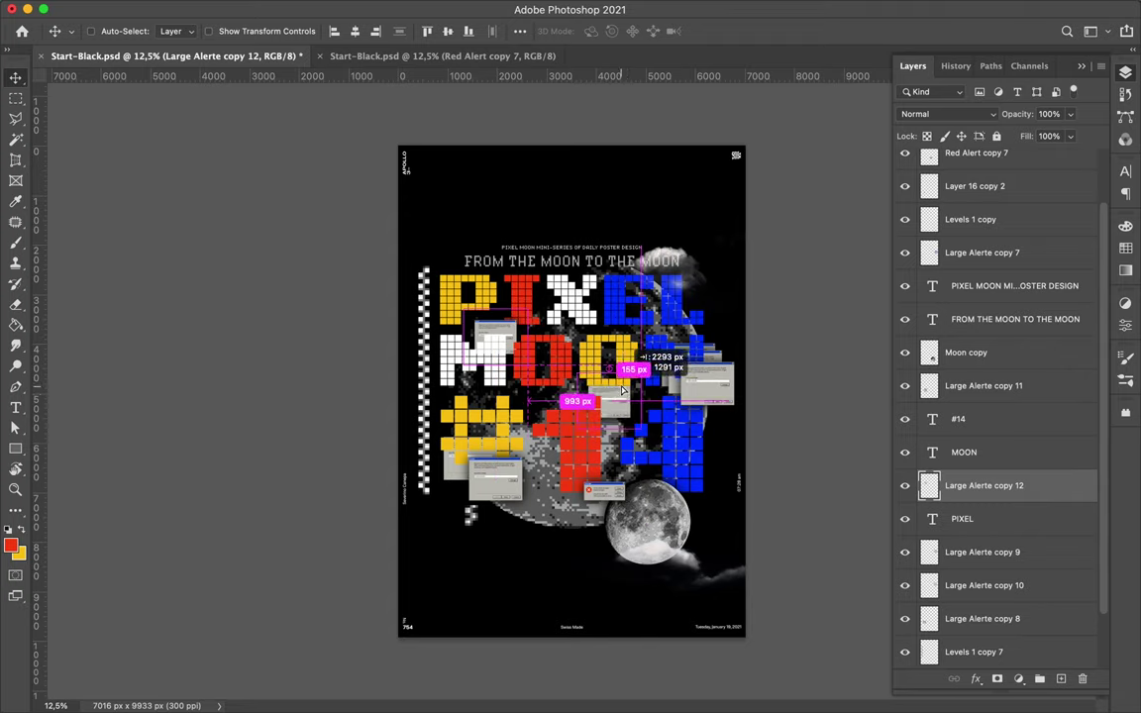
pyautogui.moveTo(609, 493); pyautogui.dragTo(505, 289)
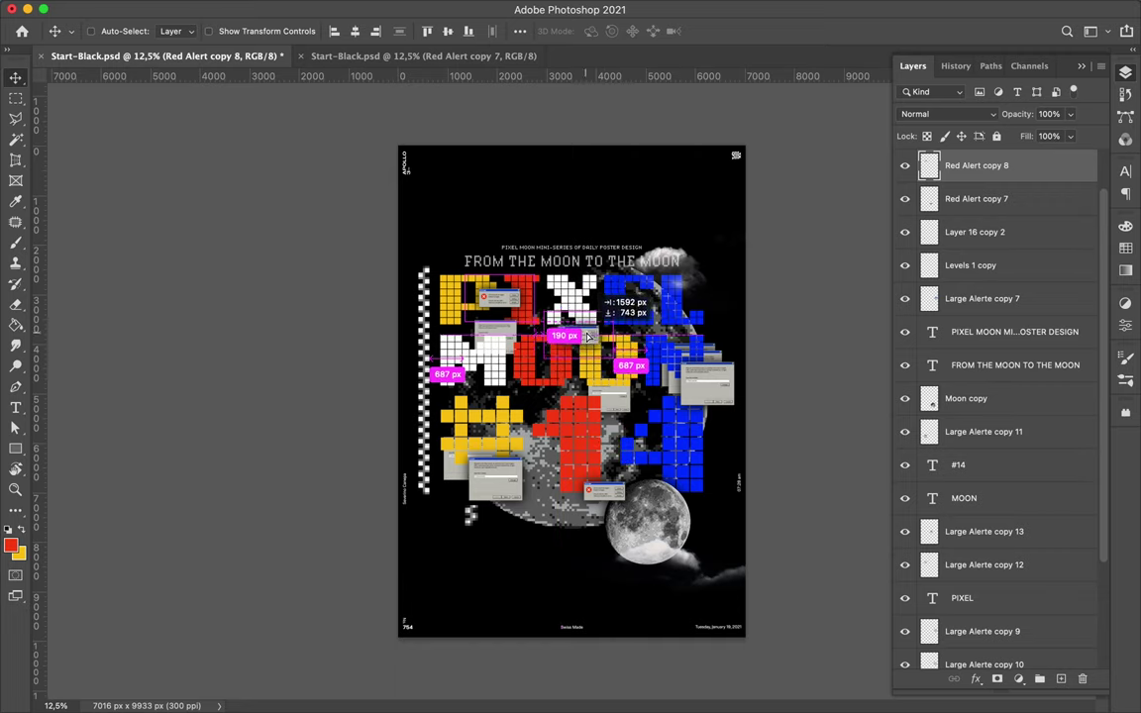
pyautogui.moveTo(594, 333); pyautogui.dragTo(604, 355)
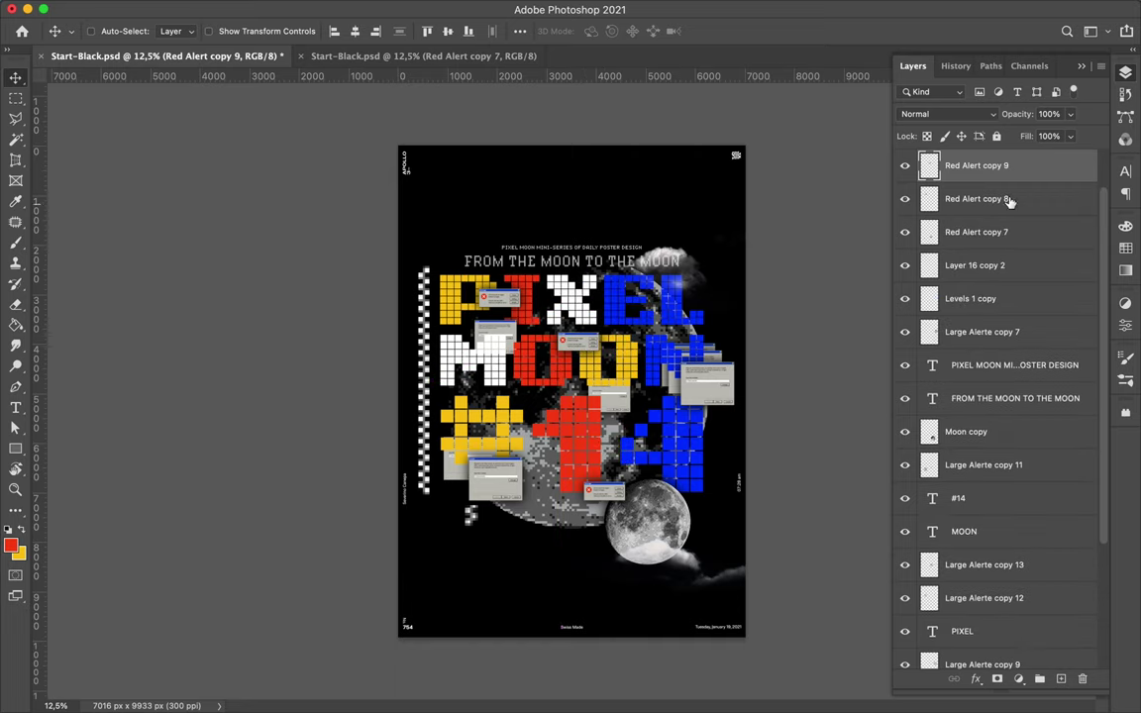
pyautogui.keyDown('ctrl'); pyautogui.click(630, 373); pyautogui.keyUp('ctrl')
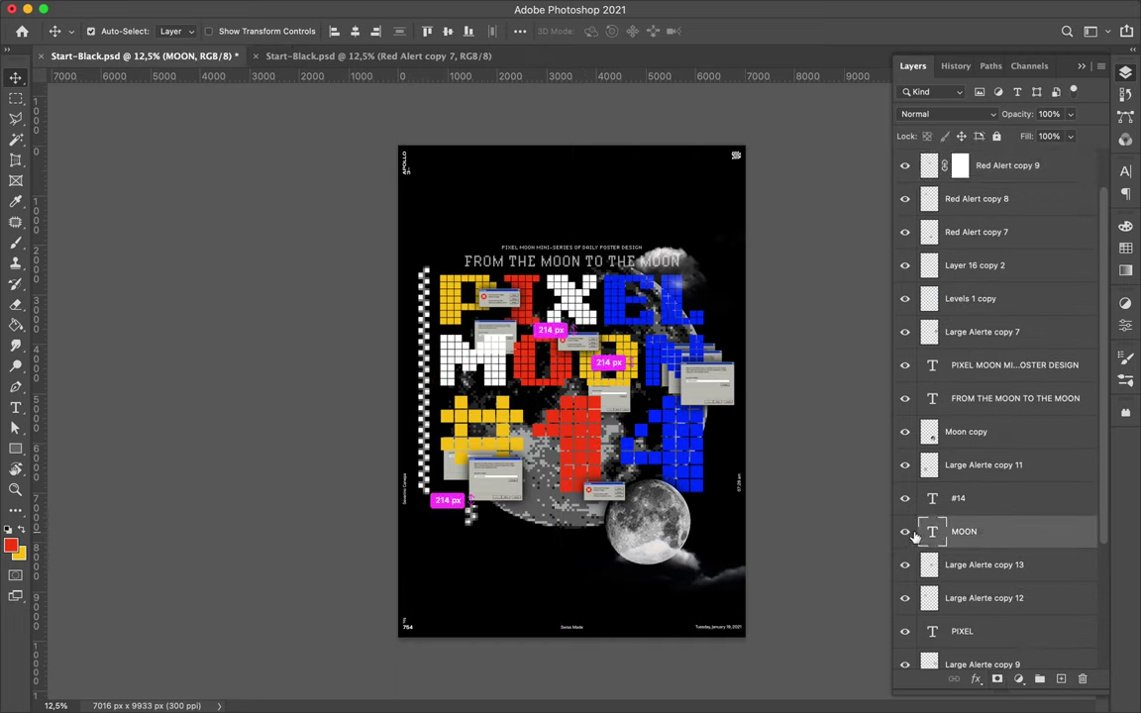
# Mask Red Alert copy 9 behind the MOON letters using a 284 px black brush
pyautogui.press('b')
pyautogui.click(960, 165)
pyautogui.press('d')
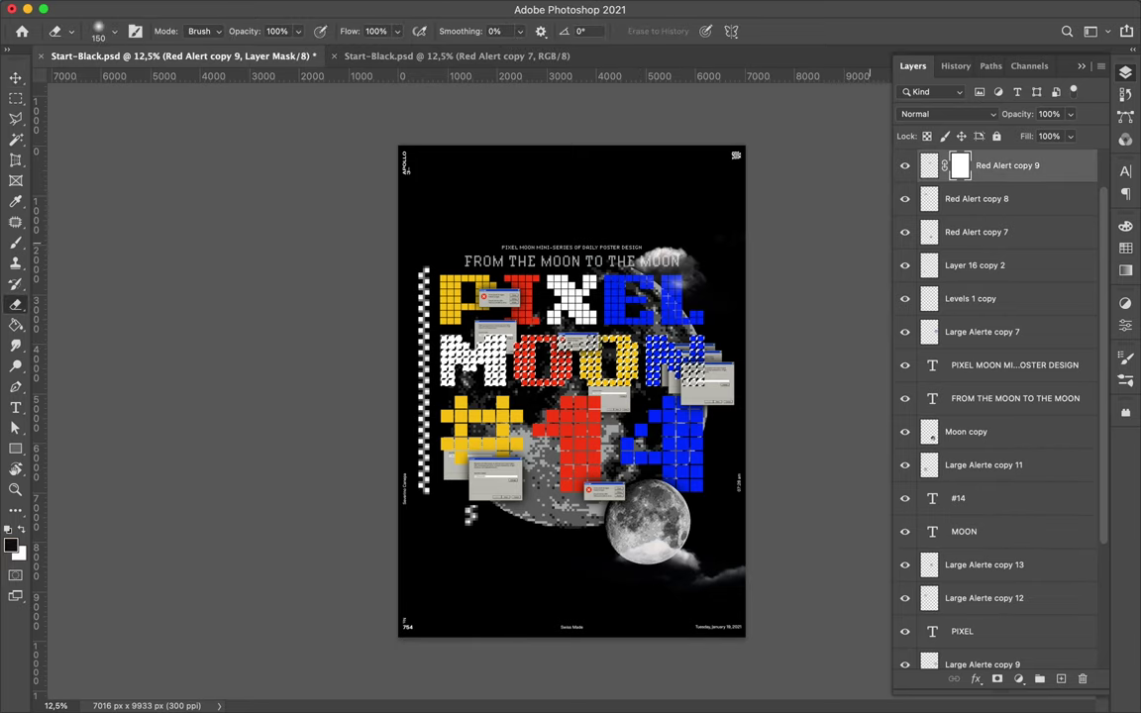
pyautogui.rightClick(590, 237)
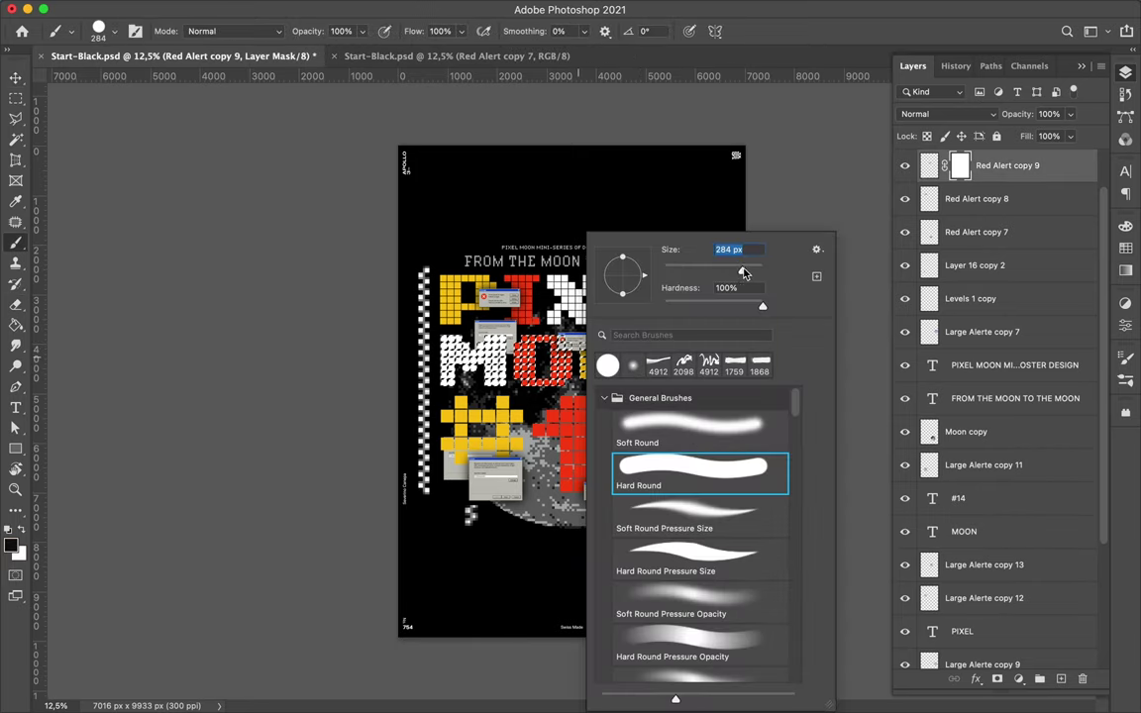
pyautogui.press('Return')
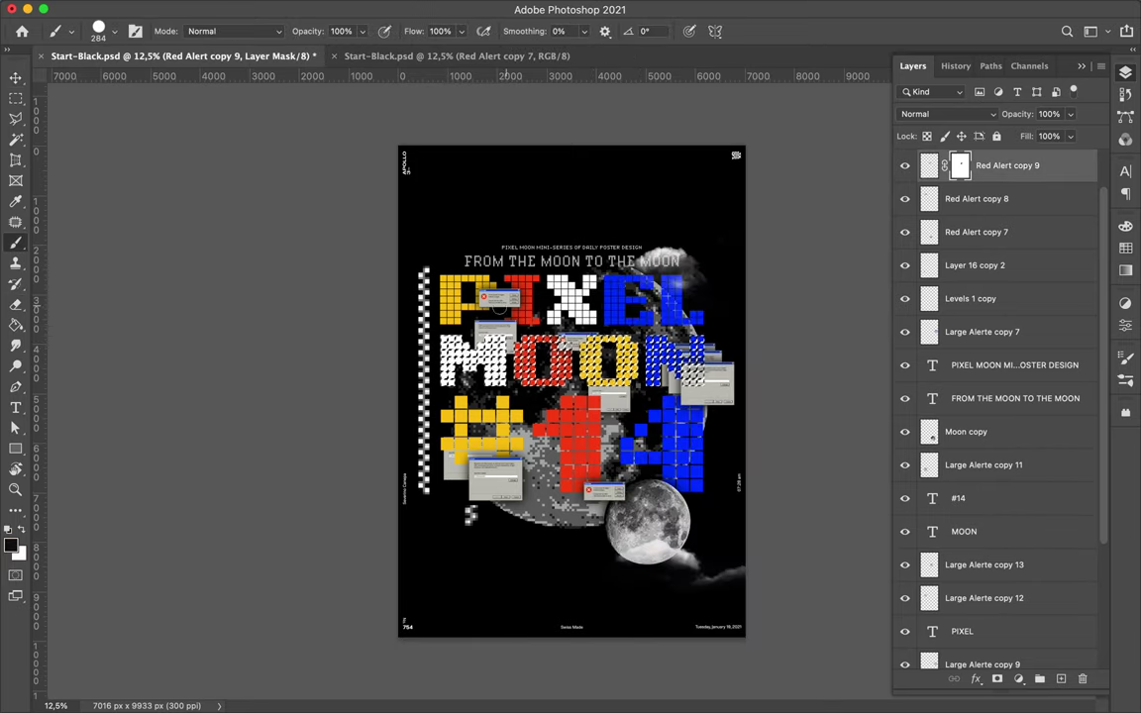
pyautogui.press('m')
pyautogui.press('v')
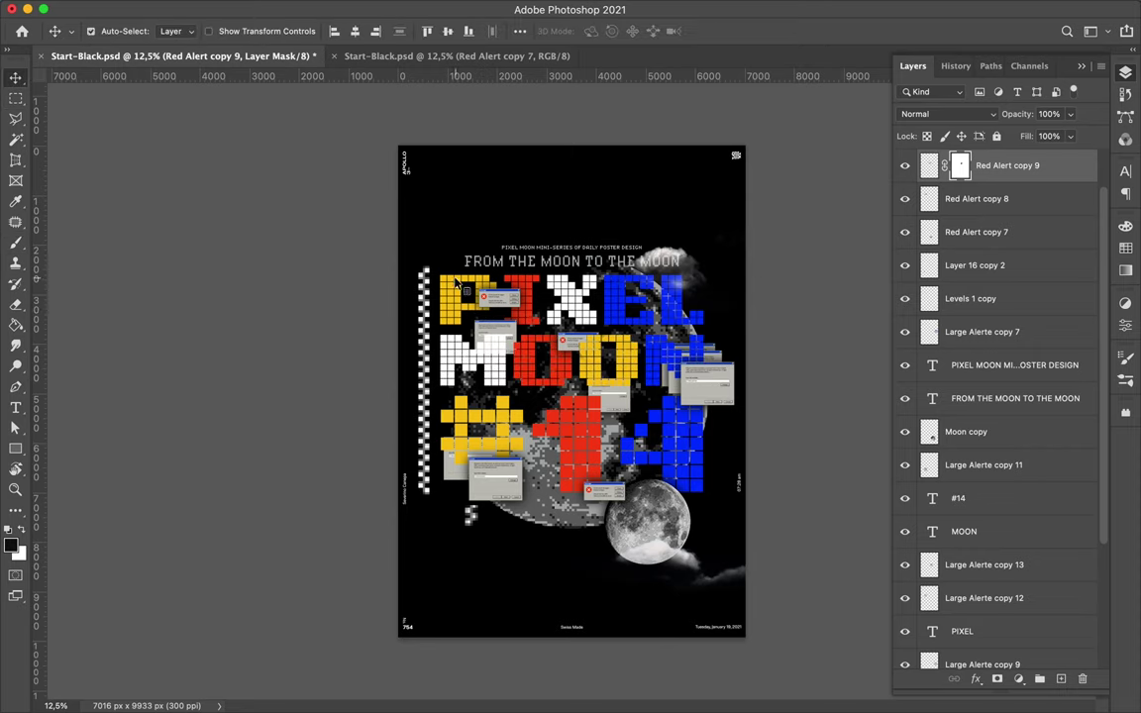
# Mask Red Alert copy 8 where the PIXEL letters overlap it
pyautogui.click(456, 285)
pyautogui.click(508, 295)
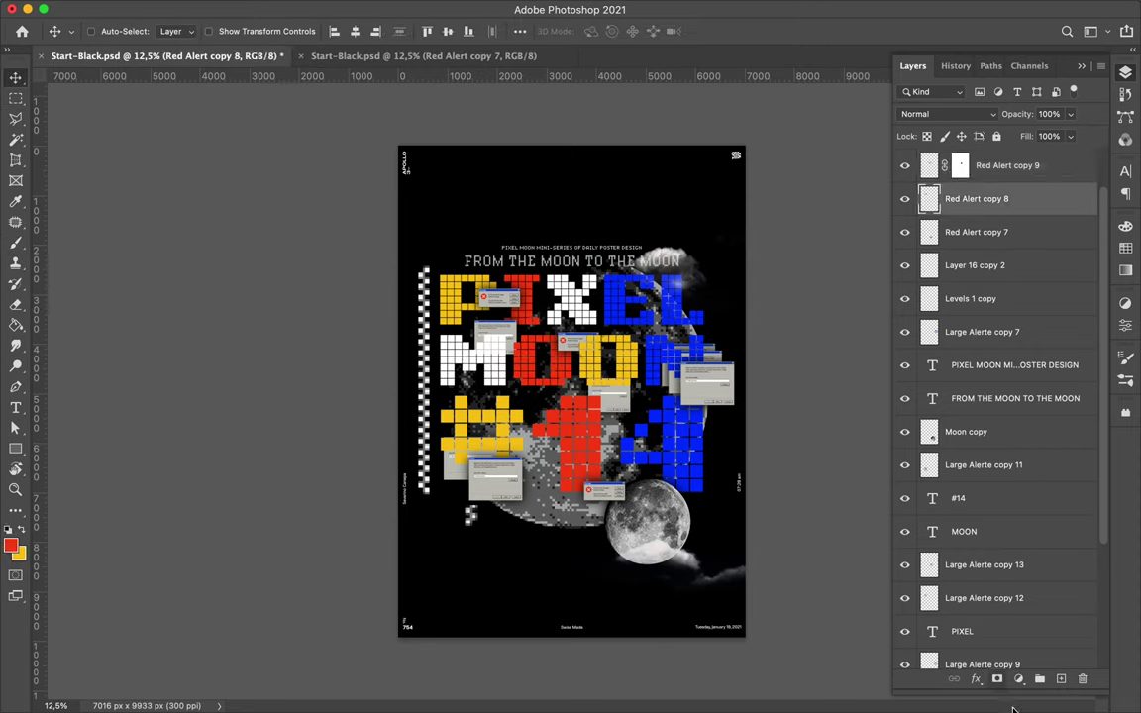
pyautogui.click(570, 304)
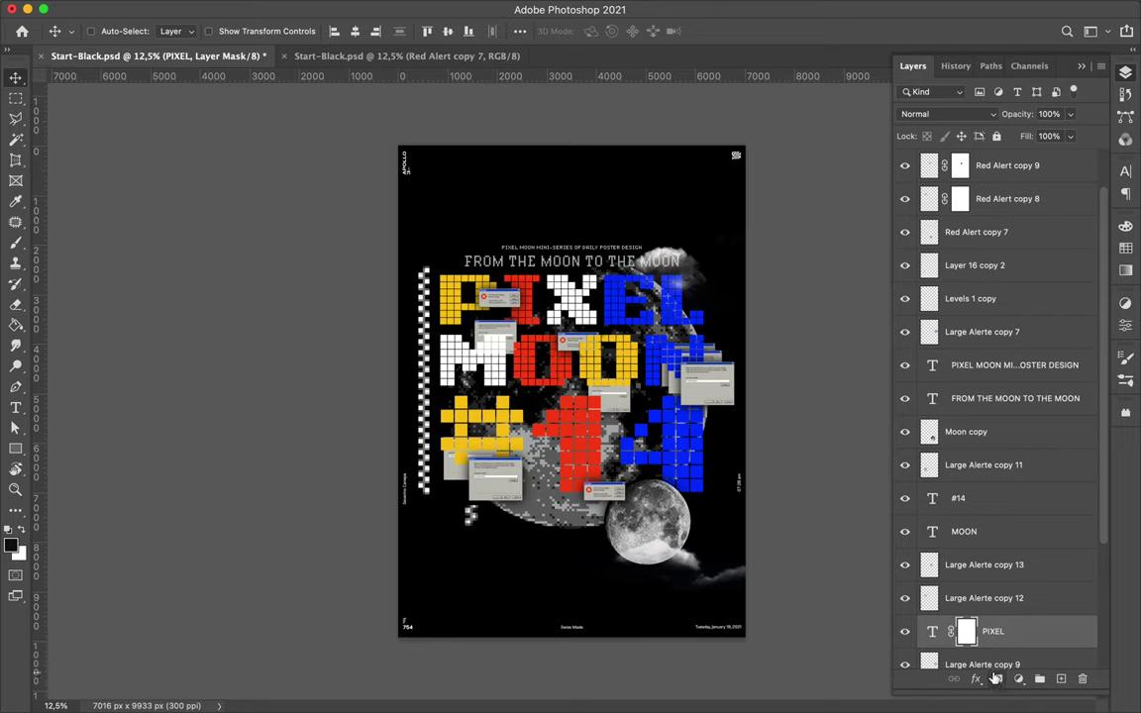
pyautogui.click(1007, 198)
pyautogui.click(960, 198)
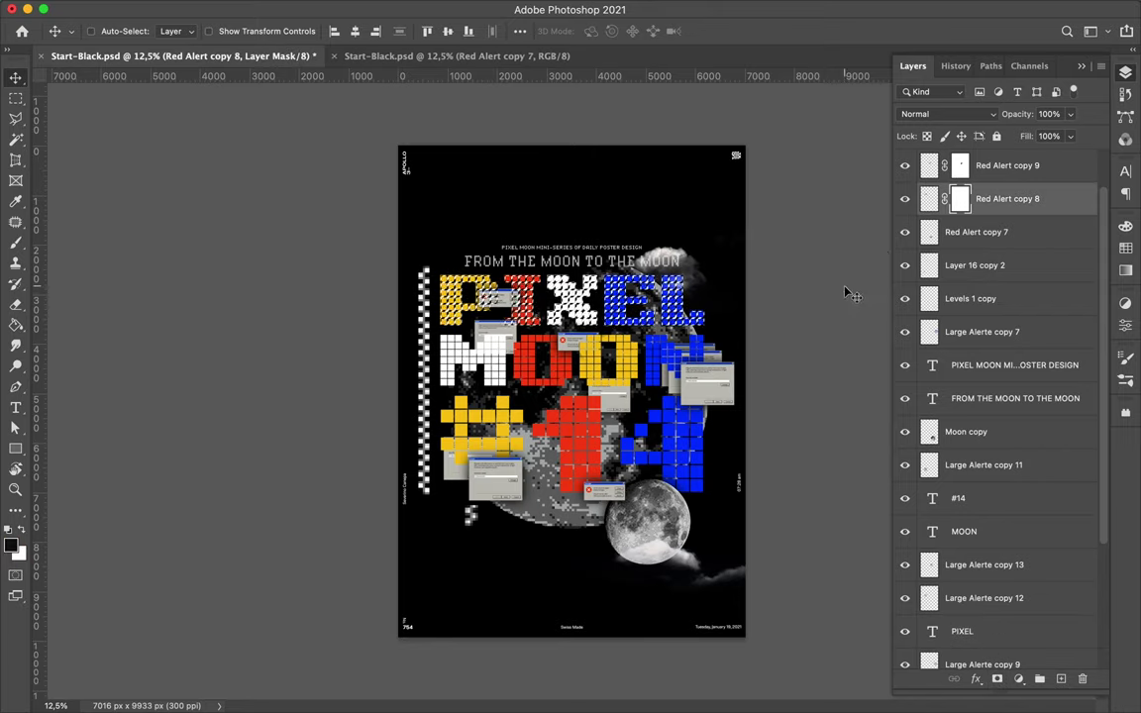
pyautogui.press('b')
pyautogui.press('m')
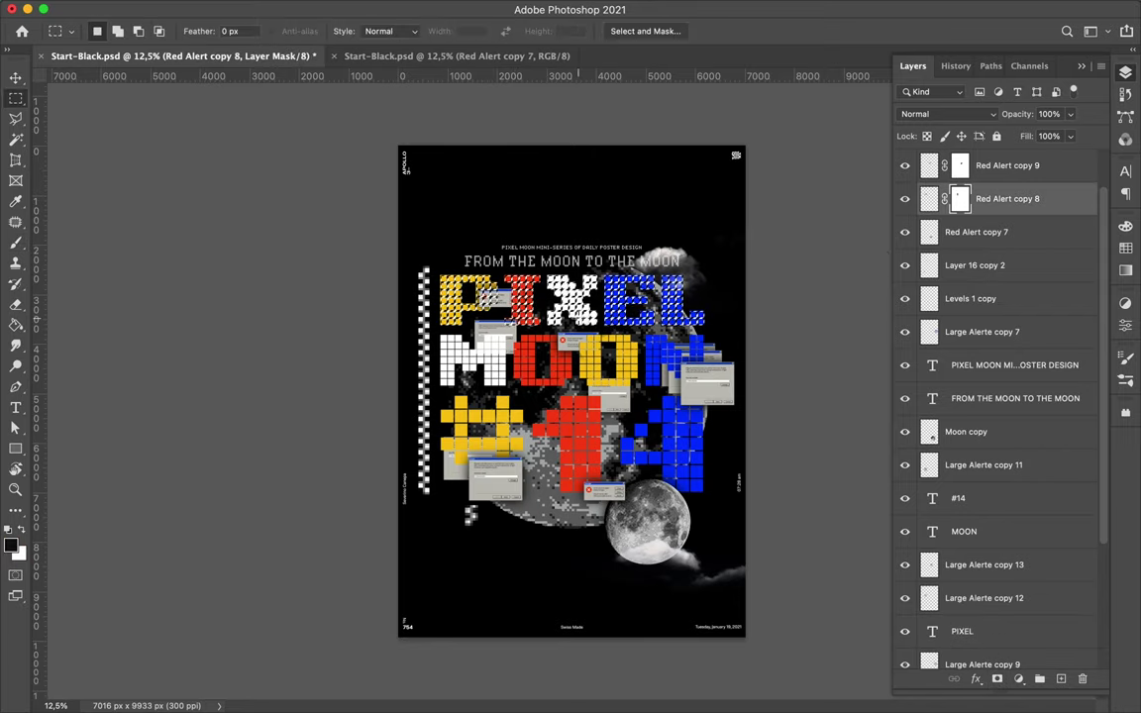
pyautogui.scroll(3, 591, 327)
pyautogui.scroll(3, 590, 327)
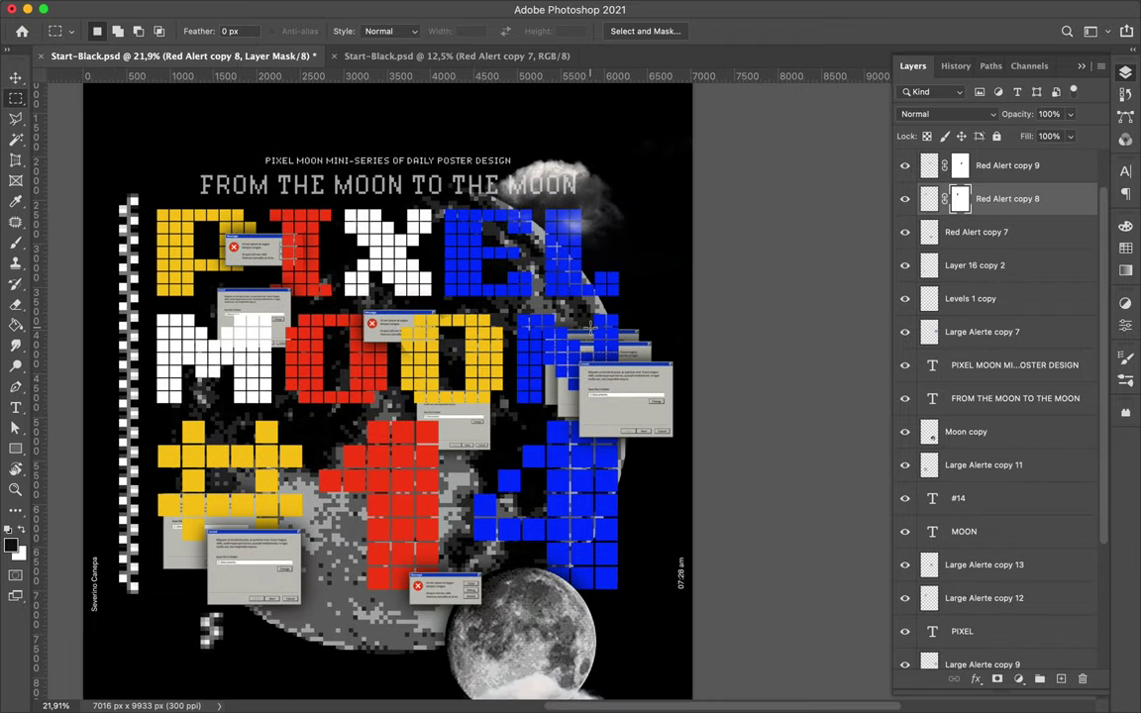
pyautogui.press('v')
# Mask Large Alerte copy 7 where the #14 digits overlap it
pyautogui.click(601, 516)
pyautogui.click(622, 423)
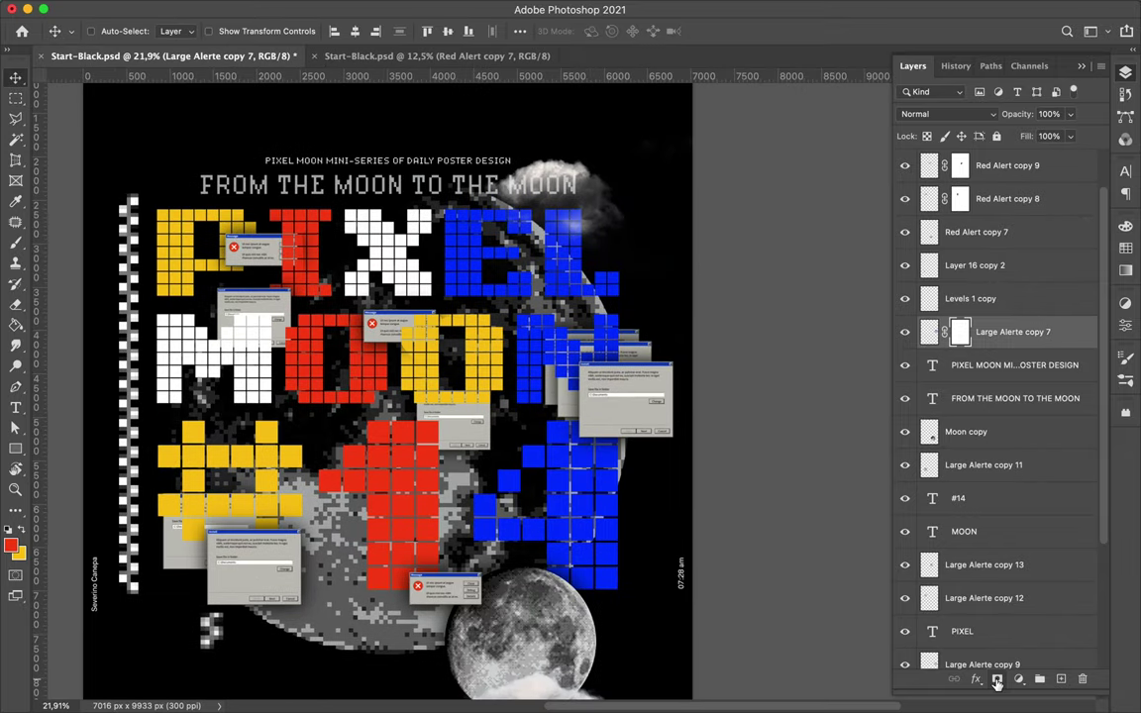
pyautogui.keyDown('super'); pyautogui.click(932, 498); pyautogui.keyUp('super')
pyautogui.click(960, 332)
pyautogui.press('b')
pyautogui.press('d')
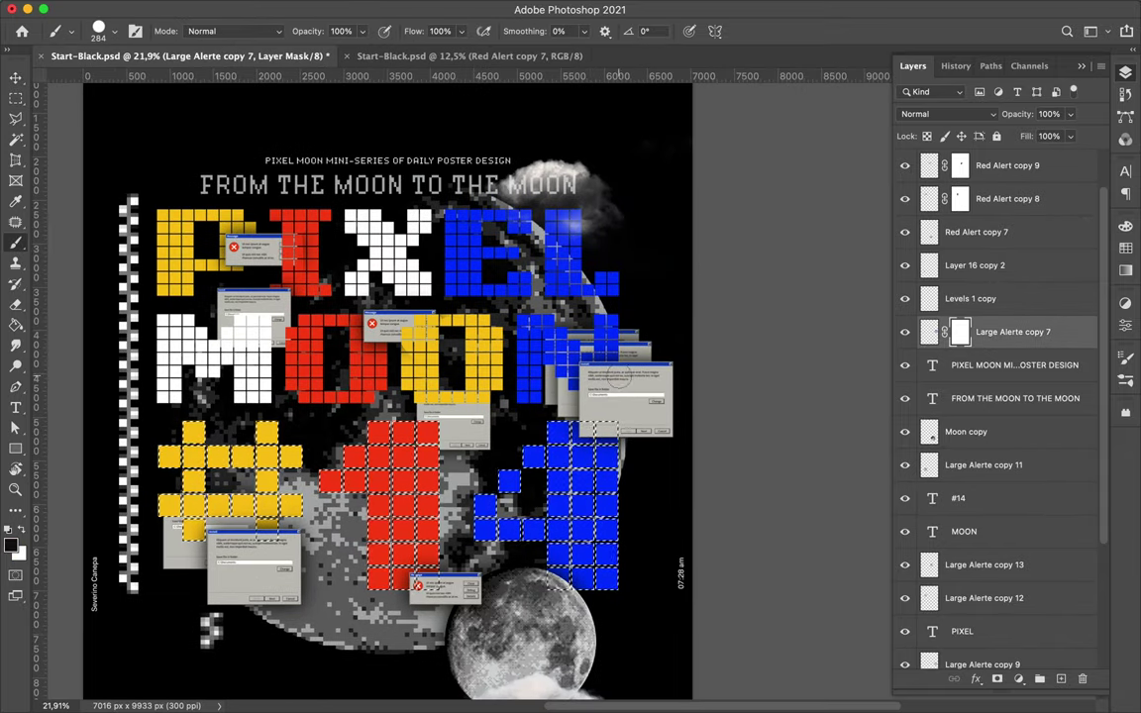
pyautogui.press('m')
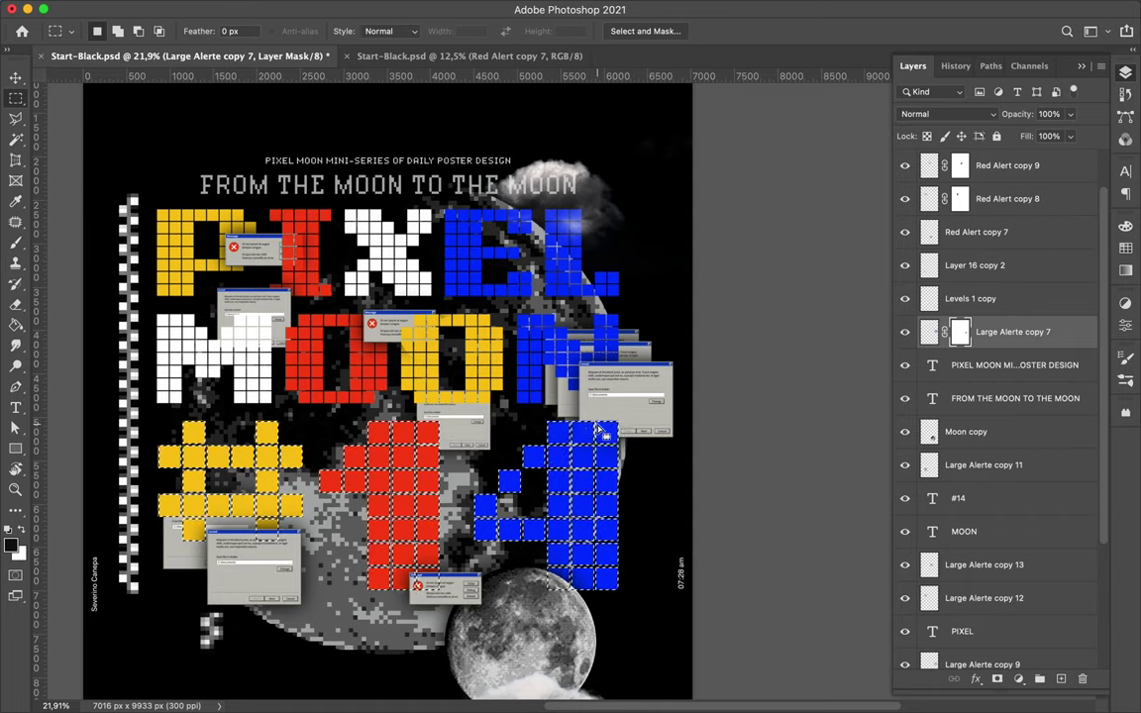
pyautogui.press('super+d')
pyautogui.press('v')
# Move the Large Alerte copy 12 dialog upward and drag a duplicate moon into the title
pyautogui.scroll(2, 474, 604)
pyautogui.hscroll(-2, 473, 605)
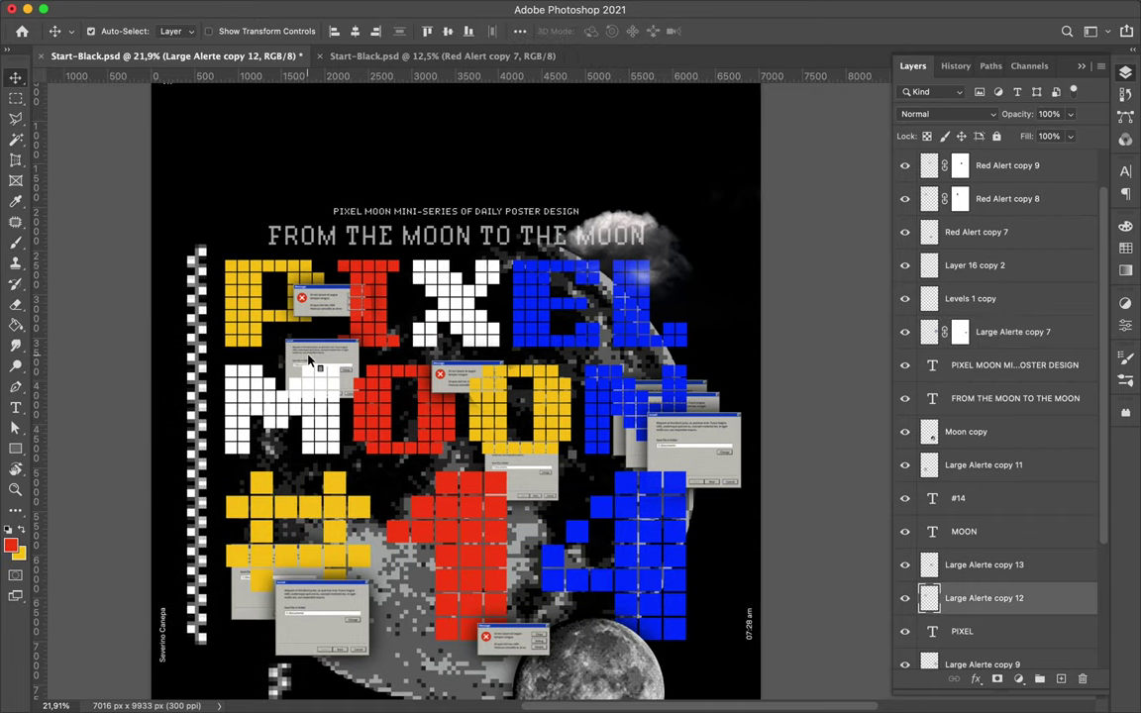
pyautogui.moveTo(308, 377); pyautogui.dragTo(309, 349)
pyautogui.scroll(-3, 394, 391)
pyautogui.hscroll(-1, 394, 391)
pyautogui.moveTo(594, 490)
pyautogui.mouseDown()
pyautogui.moveTo(454, 396)
pyautogui.moveTo(435, 406)
pyautogui.mouseUp()
# Shrink the duplicated moon to about 56% and fit it inside the red O
pyautogui.hotkey('ctrl', 't')
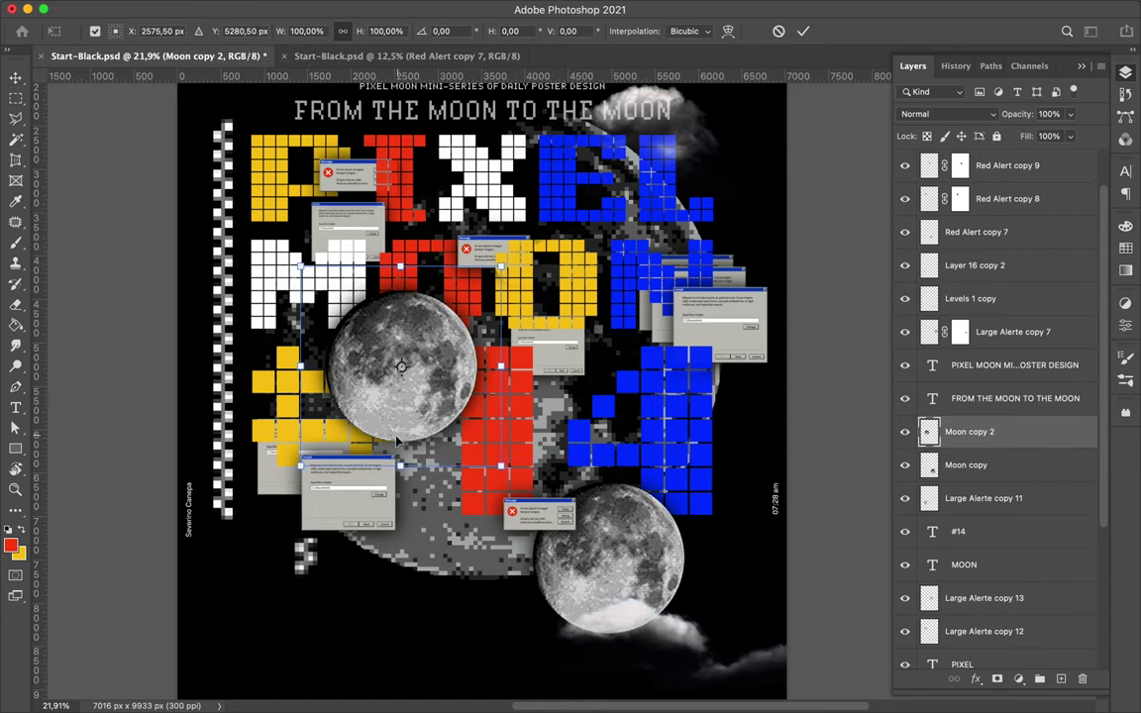
pyautogui.moveTo(346, 480); pyautogui.dragTo(390, 379)
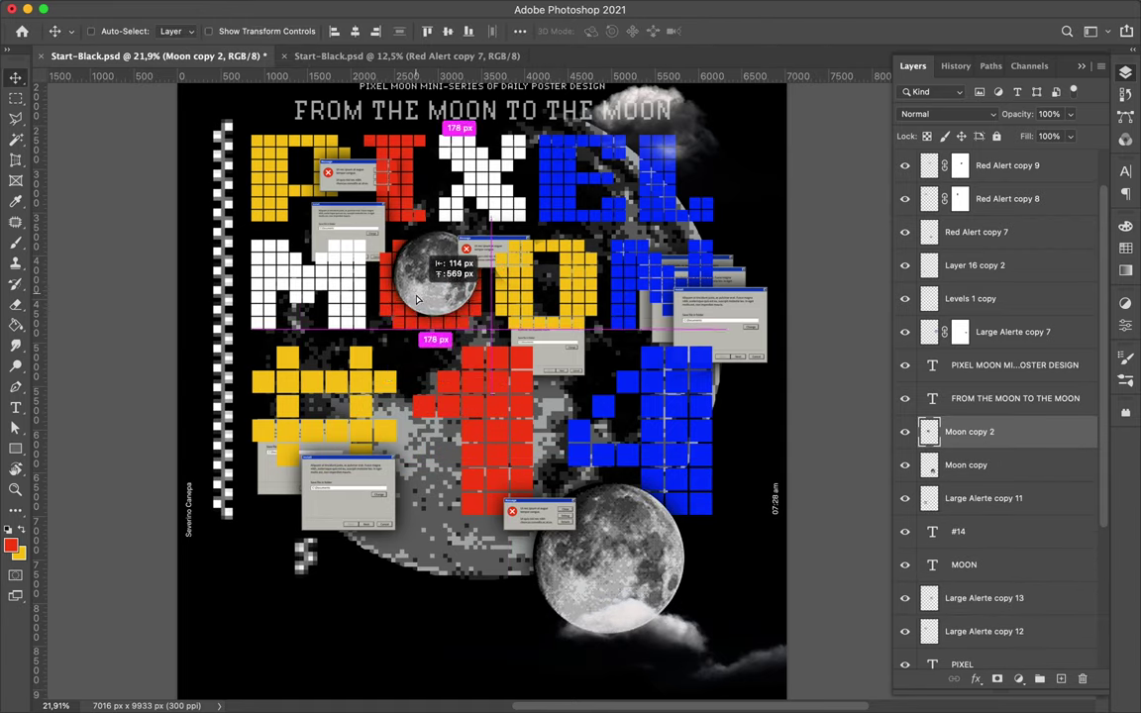
pyautogui.moveTo(421, 342); pyautogui.dragTo(404, 302)
pyautogui.moveTo(485, 339); pyautogui.dragTo(517, 324)
pyautogui.press('Return')
# Add a layer mask to the small moon and load the MOON letters as a selection
pyautogui.click(1018, 678)
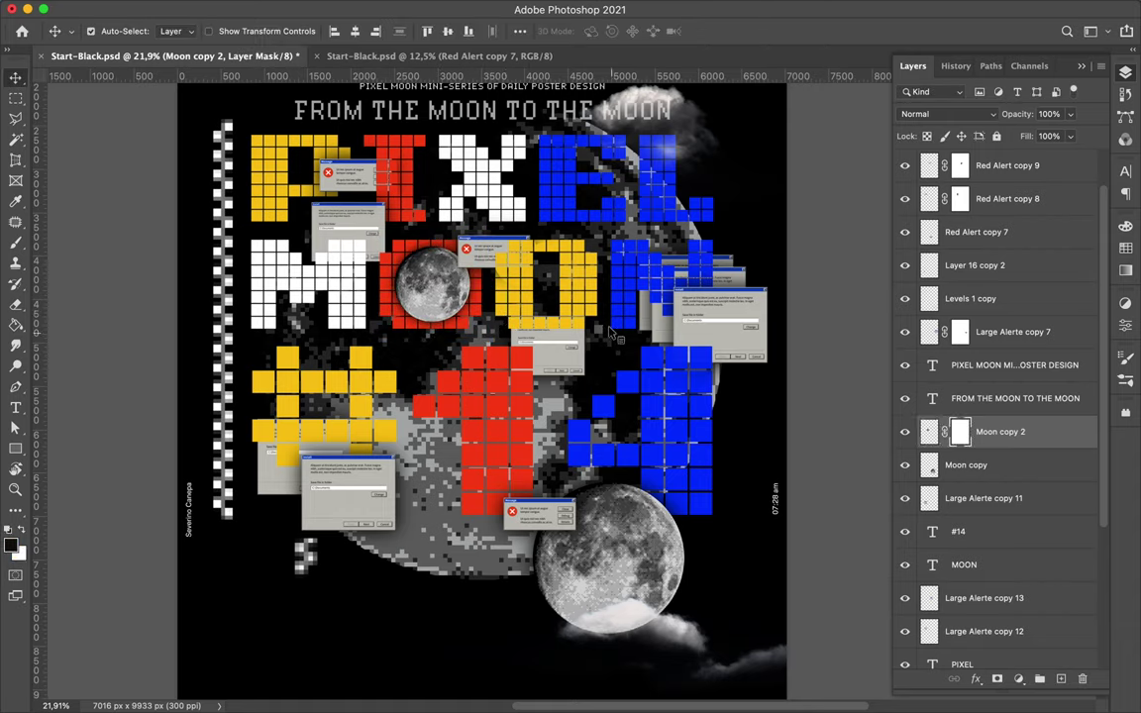
pyautogui.click(990, 565)
pyautogui.keyDown('ctrl'); pyautogui.click(931, 565); pyautogui.keyUp('ctrl')
pyautogui.press('b')
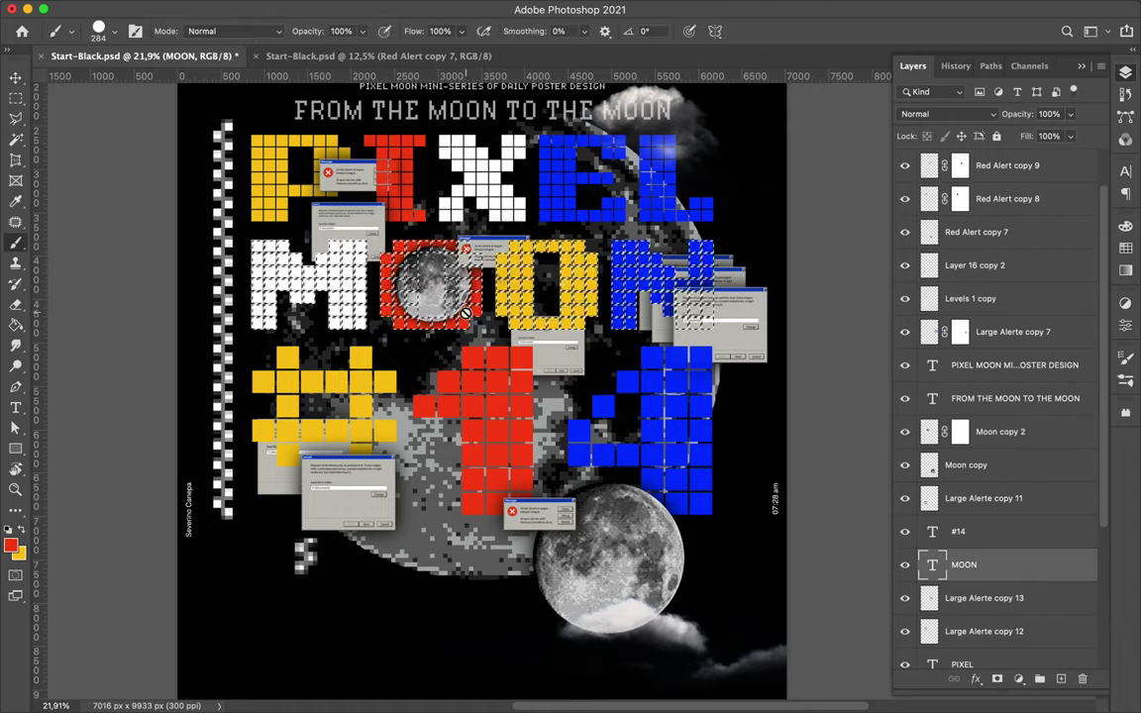
pyautogui.click(959, 432)
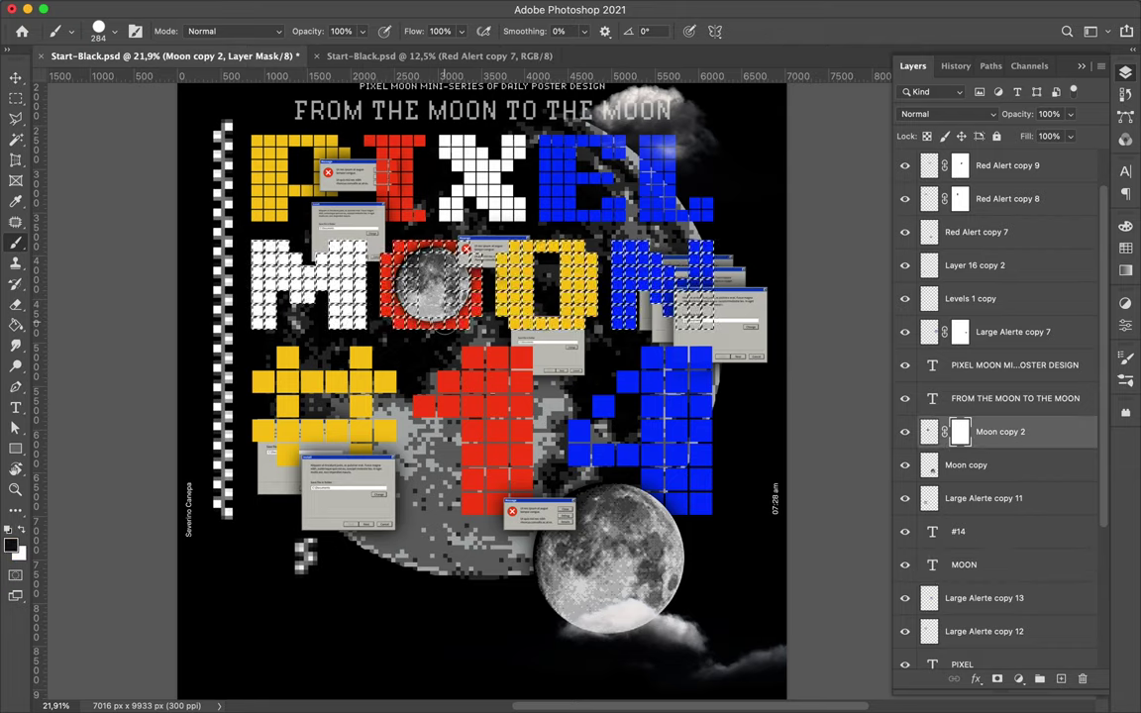
# Paint the mask to tuck the moon's lower-right edge behind the red letter tiles
pyautogui.scroll(8, 475, 282)
pyautogui.moveTo(351, 392); pyautogui.dragTo(337, 421)
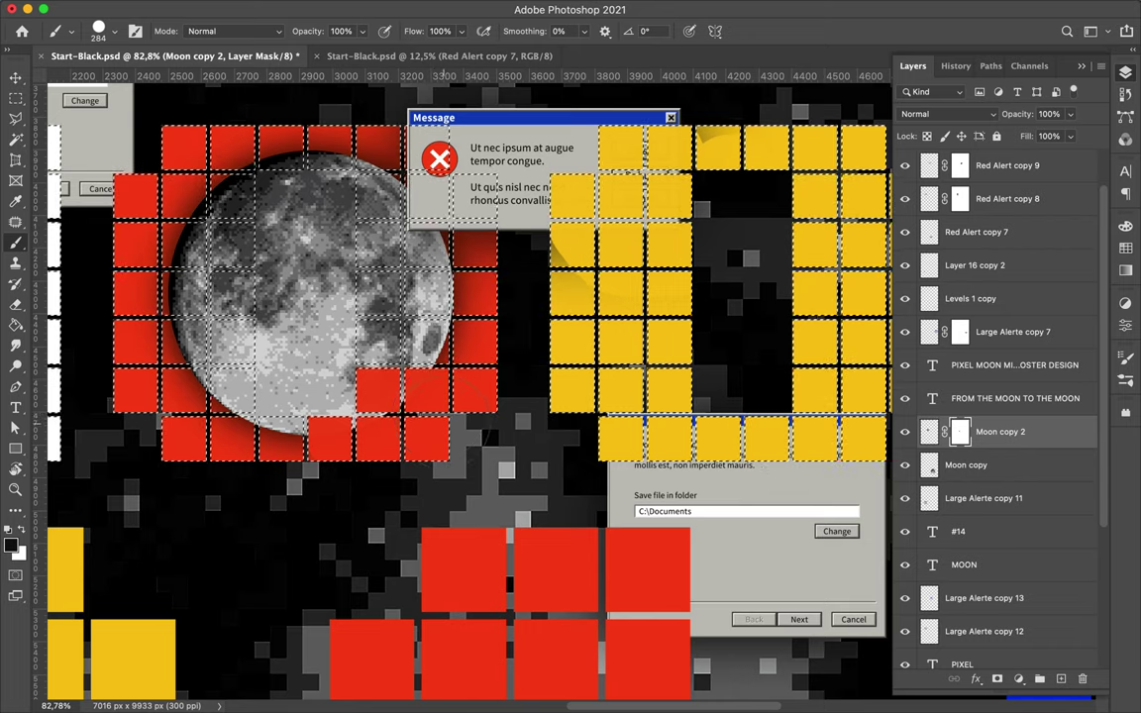
pyautogui.scroll(5, 461, 373)
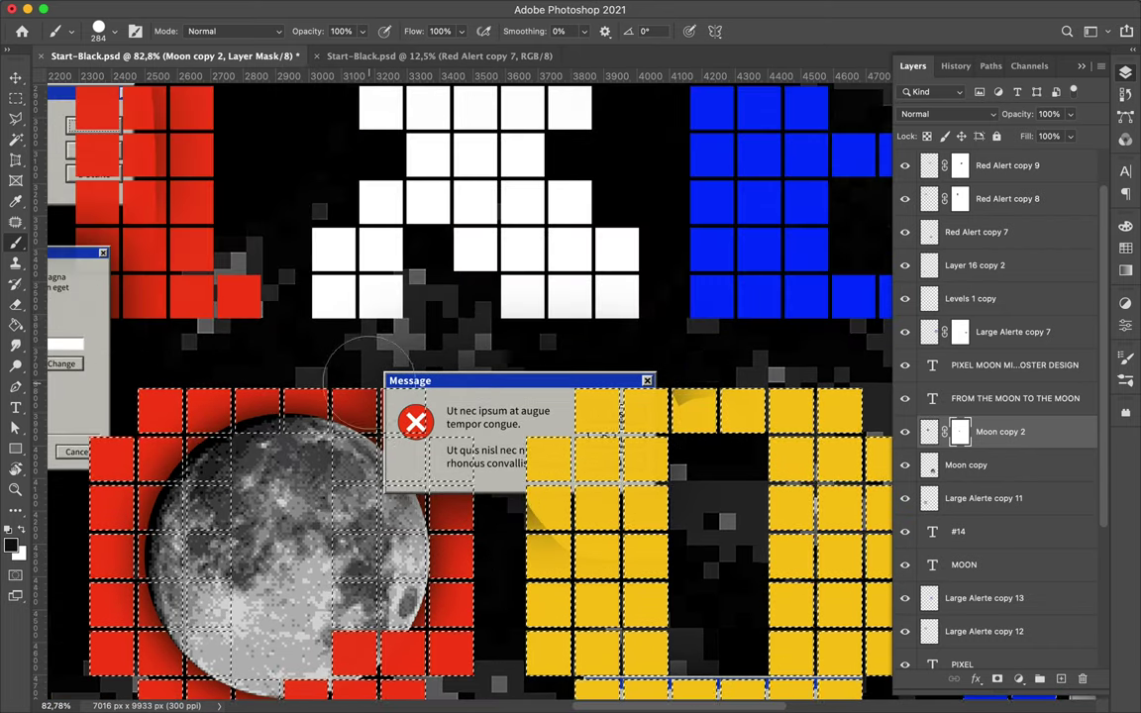
pyautogui.moveTo(349, 436)
pyautogui.mouseDown()
pyautogui.moveTo(375, 408)
pyautogui.moveTo(357, 451)
pyautogui.mouseUp()
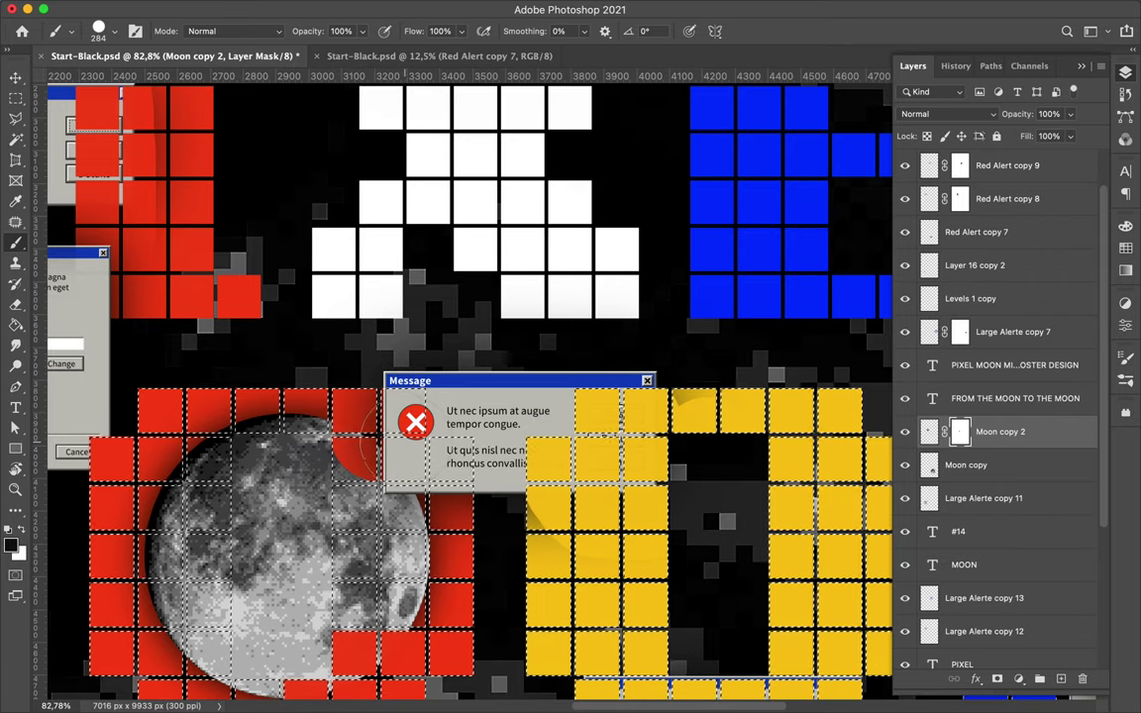
pyautogui.moveTo(406, 475); pyautogui.dragTo(418, 619)
pyautogui.moveTo(406, 496); pyautogui.dragTo(406, 614)
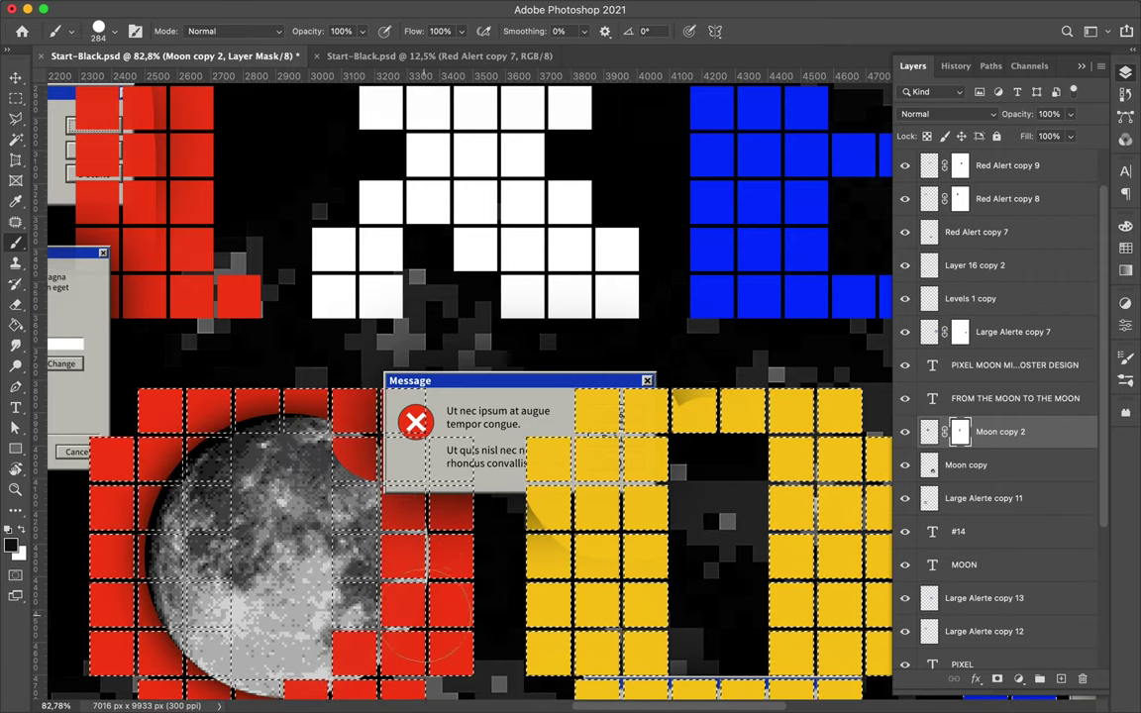
# Switch to an 89 px brush, then Alt-drag a moon copy beside the blue letters
pyautogui.rightClick(347, 460)
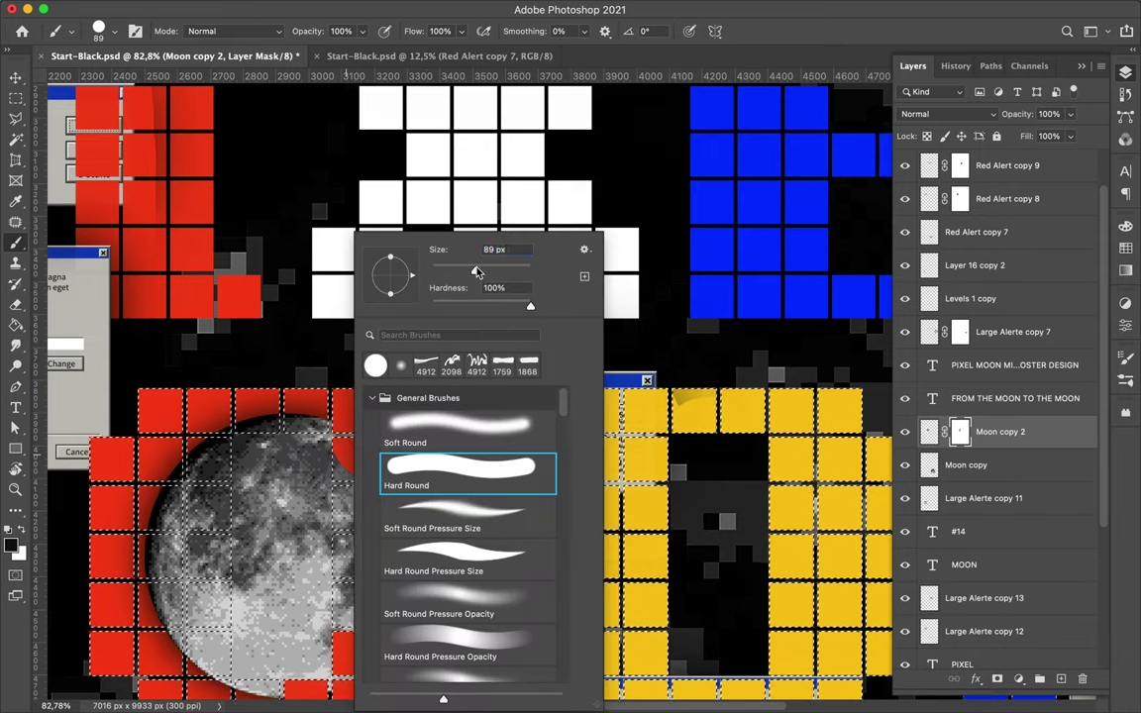
pyautogui.write('89')
pyautogui.press('Return')
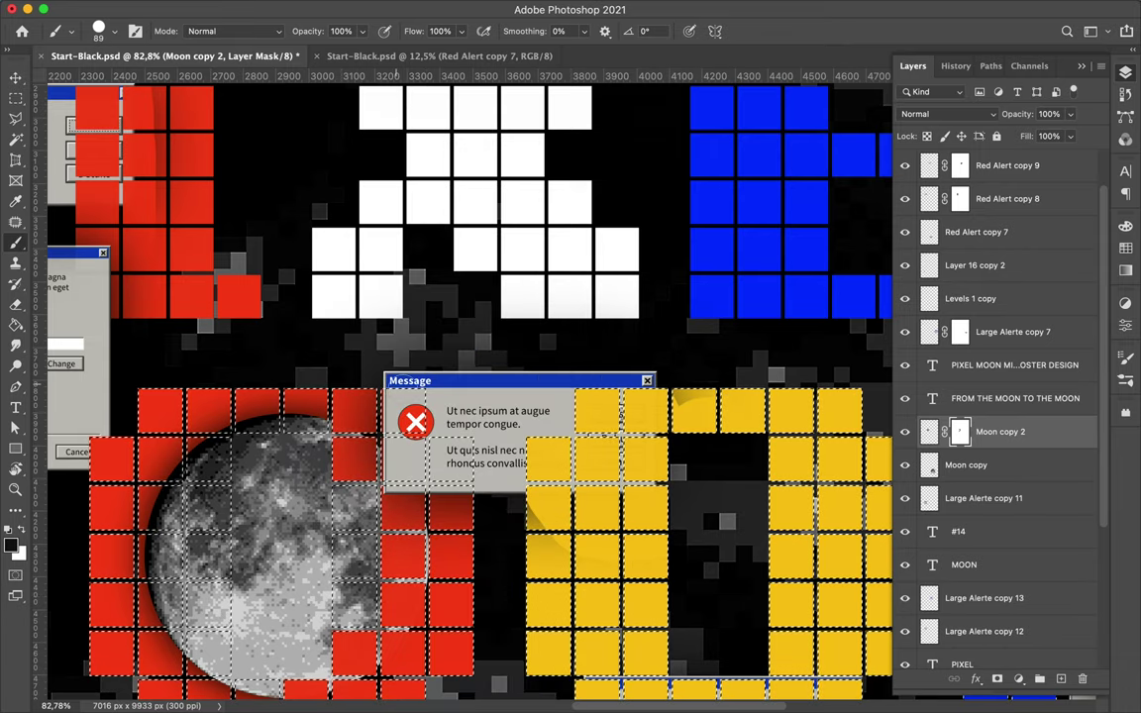
pyautogui.scroll(-3, 347, 396)
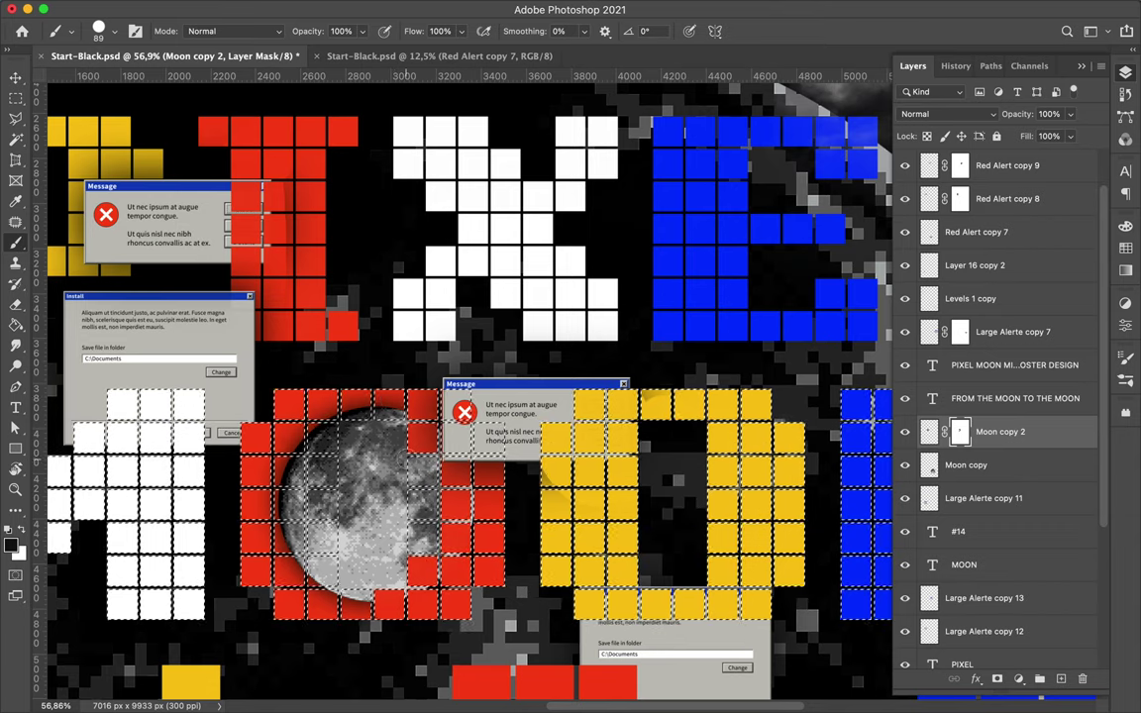
pyautogui.press('m')
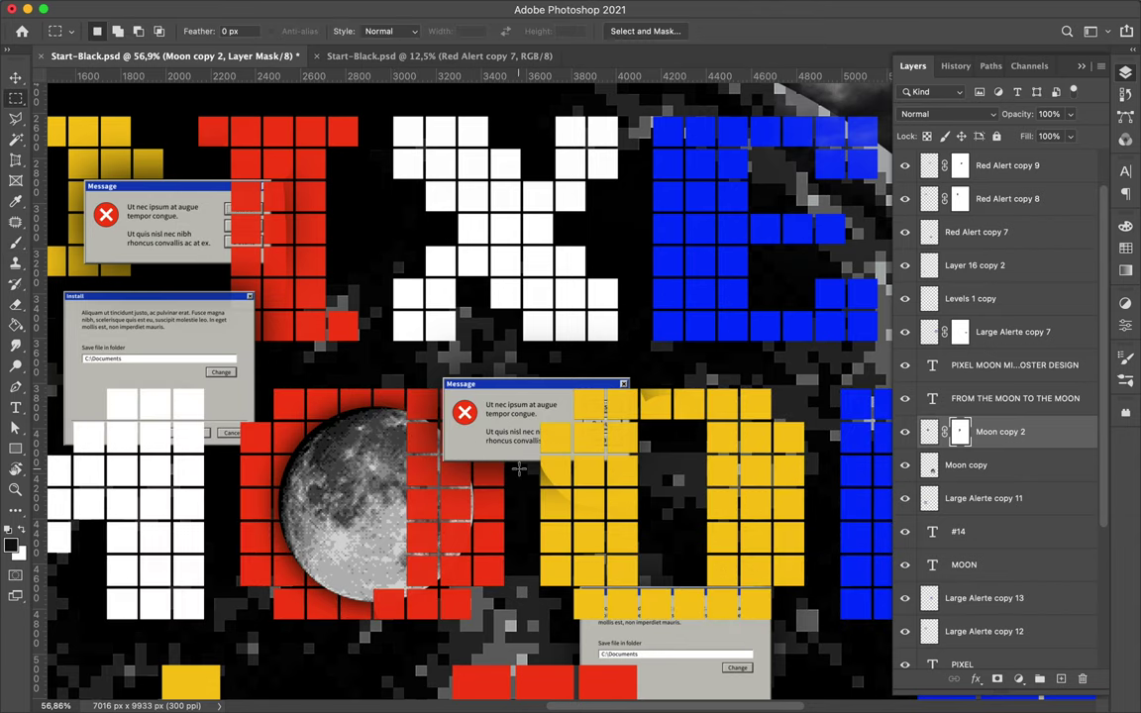
pyautogui.scroll(-3, 447, 528)
pyautogui.press('v')
pyautogui.moveTo(473, 453); pyautogui.dragTo(769, 363)
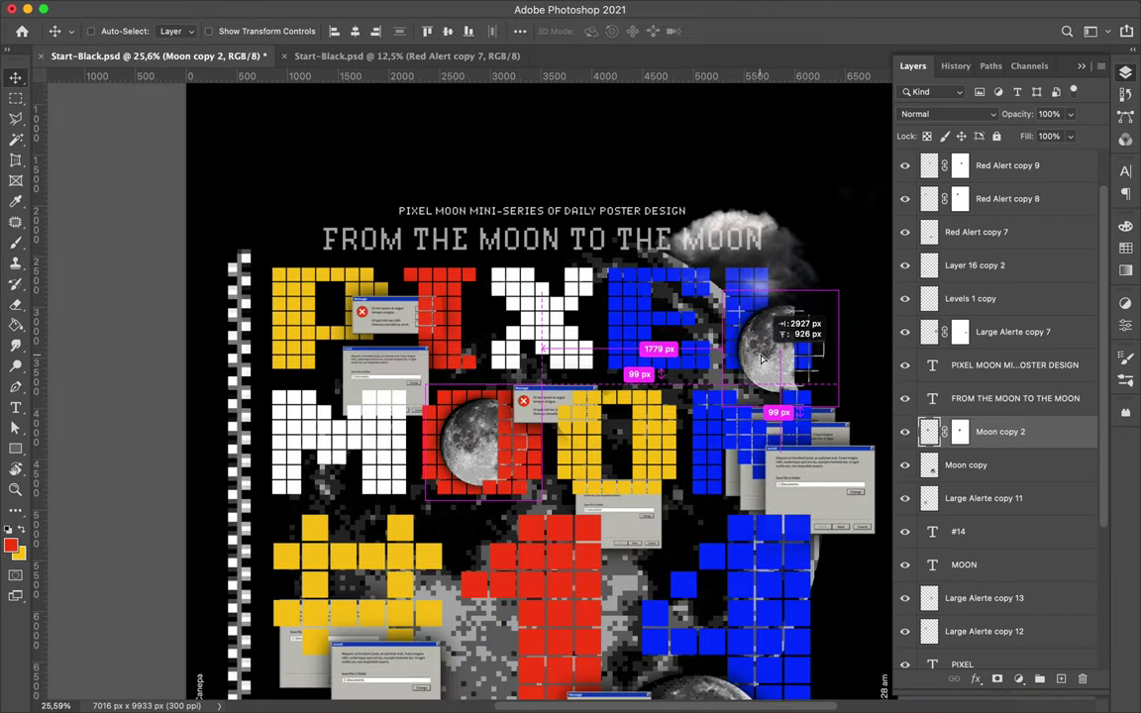
# Delete the moon copy's mask and place it below PIXEL behind the blue letters
pyautogui.moveTo(960, 434); pyautogui.dragTo(1082, 679)
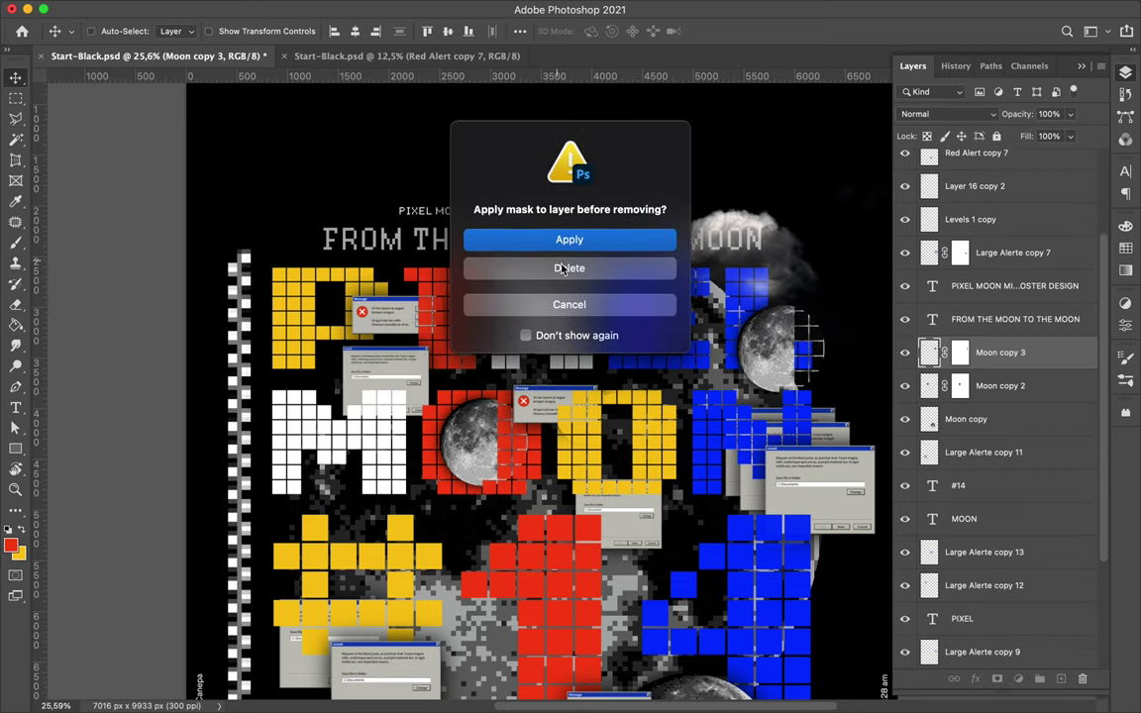
pyautogui.click(570, 264)
pyautogui.moveTo(802, 358); pyautogui.dragTo(804, 341)
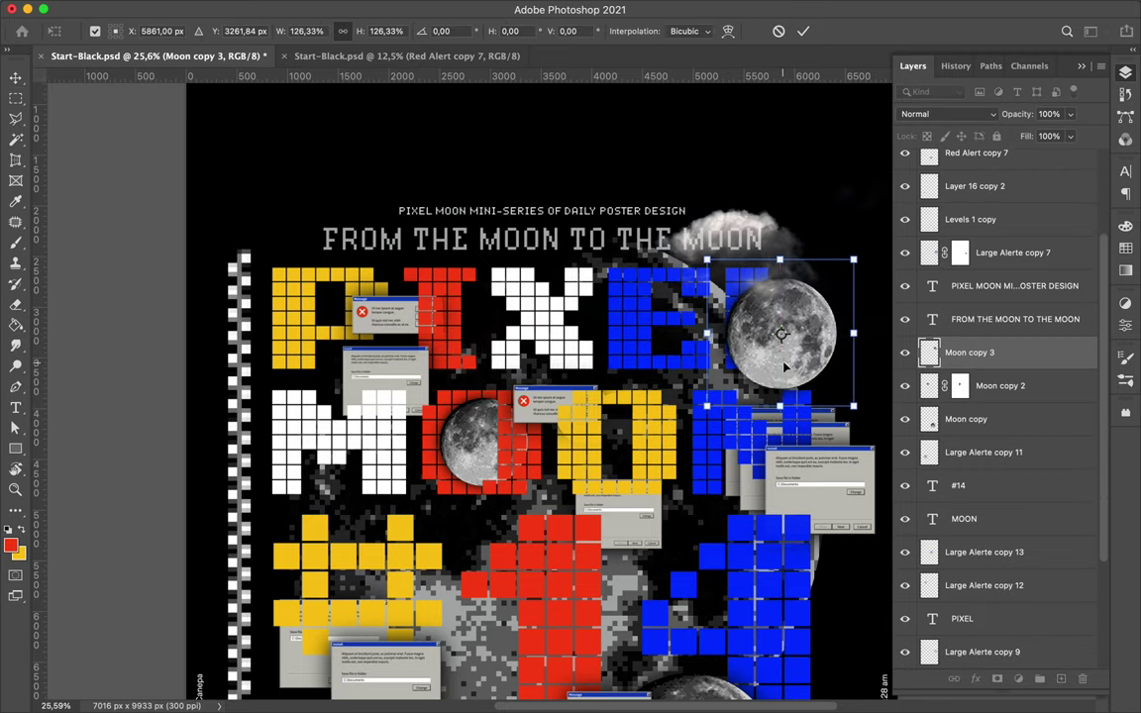
pyautogui.moveTo(971, 353)
pyautogui.mouseDown()
pyautogui.moveTo(1000, 561)
pyautogui.moveTo(985, 503)
pyautogui.mouseUp()
pyautogui.moveTo(804, 341); pyautogui.dragTo(880, 408)
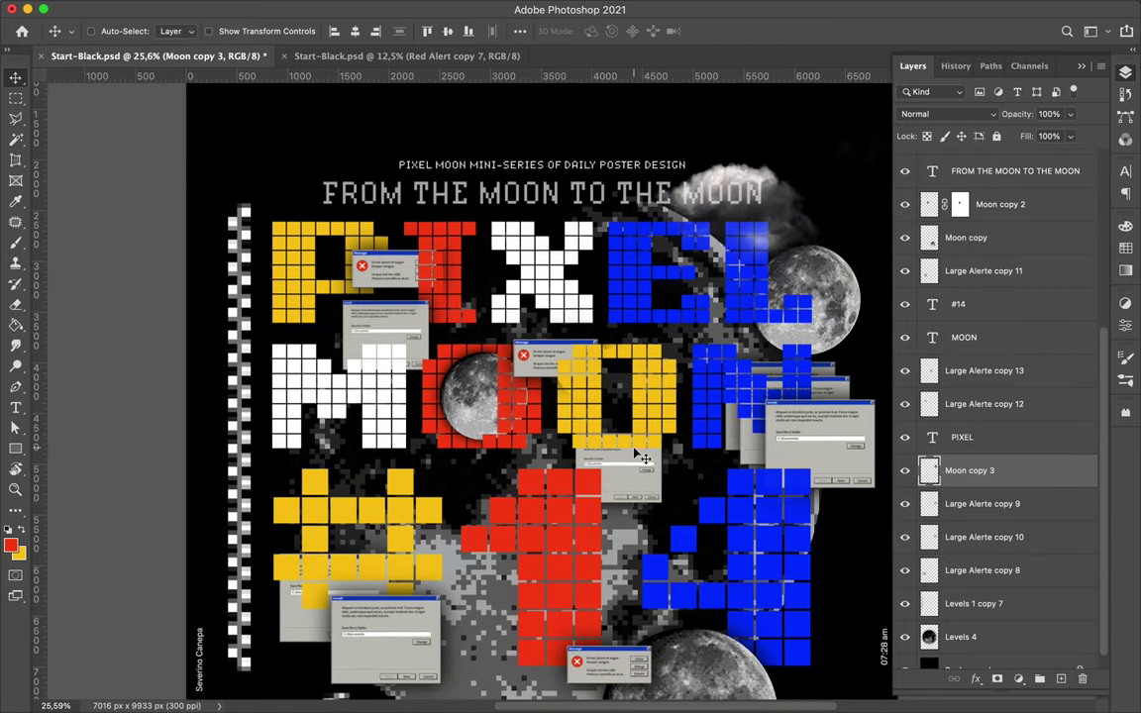
# Move the Large Alerte copy 7 dialog down and to the right
pyautogui.scroll(-5, 694, 465)
pyautogui.scroll(-2, 694, 291)
pyautogui.scroll(-1, 699, 293)
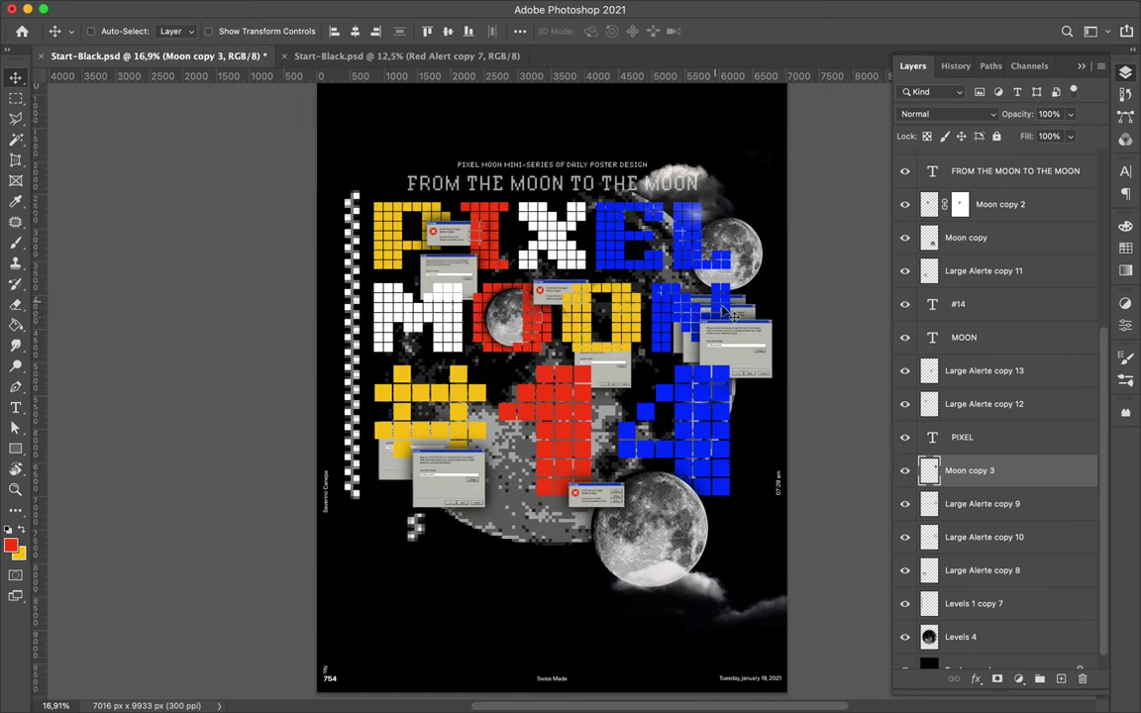
pyautogui.keyDown('ctrl'); pyautogui.click(695, 314); pyautogui.keyUp('ctrl')
pyautogui.moveTo(694, 314); pyautogui.dragTo(735, 355)
# Select the Large Alerte copy 9 and 10 dialog layers and reposition the Large Alerte copy 7 dialog
pyautogui.keyDown('ctrl'); pyautogui.click(750, 316); pyautogui.keyUp('ctrl')
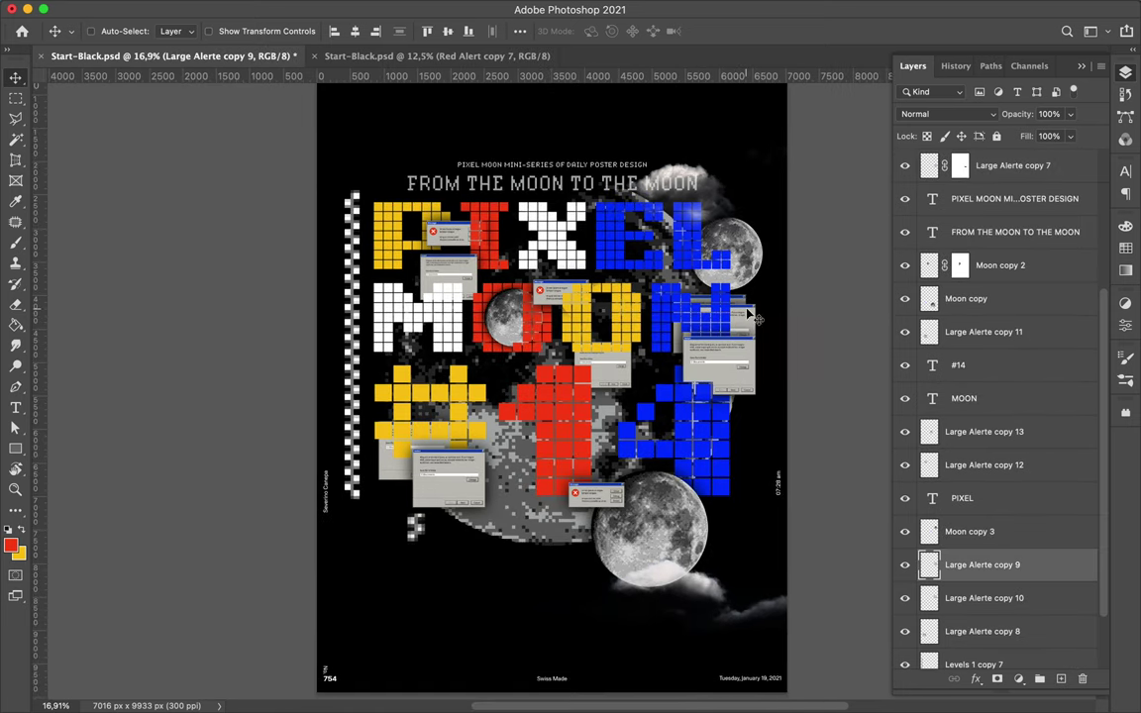
pyautogui.keyDown('ctrl'); pyautogui.click(741, 309); pyautogui.keyUp('ctrl')
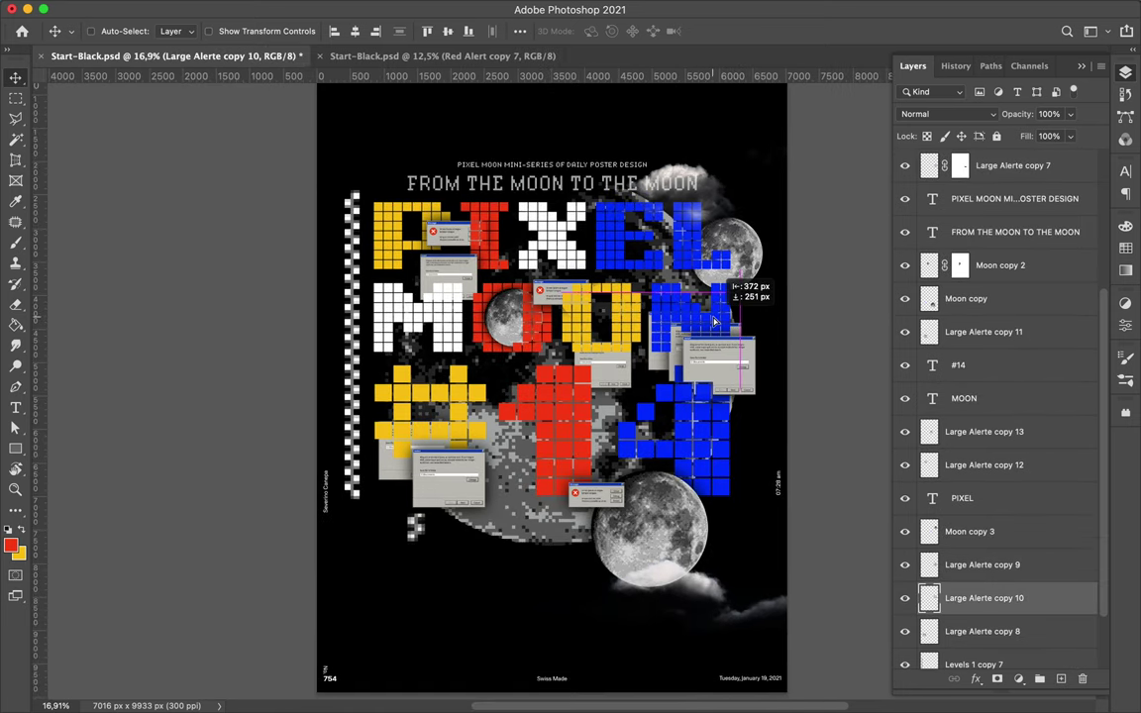
pyautogui.scroll(5, 725, 388)
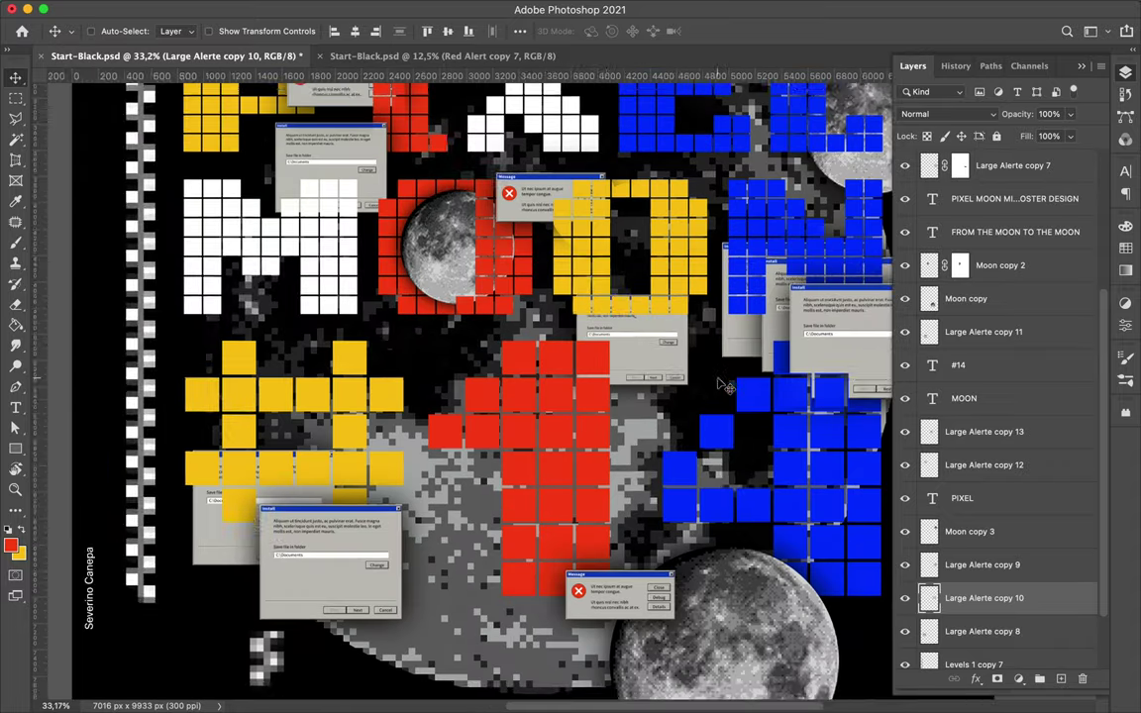
pyautogui.moveTo(646, 331)
pyautogui.mouseDown()
pyautogui.moveTo(712, 315)
pyautogui.moveTo(697, 374)
pyautogui.mouseUp()
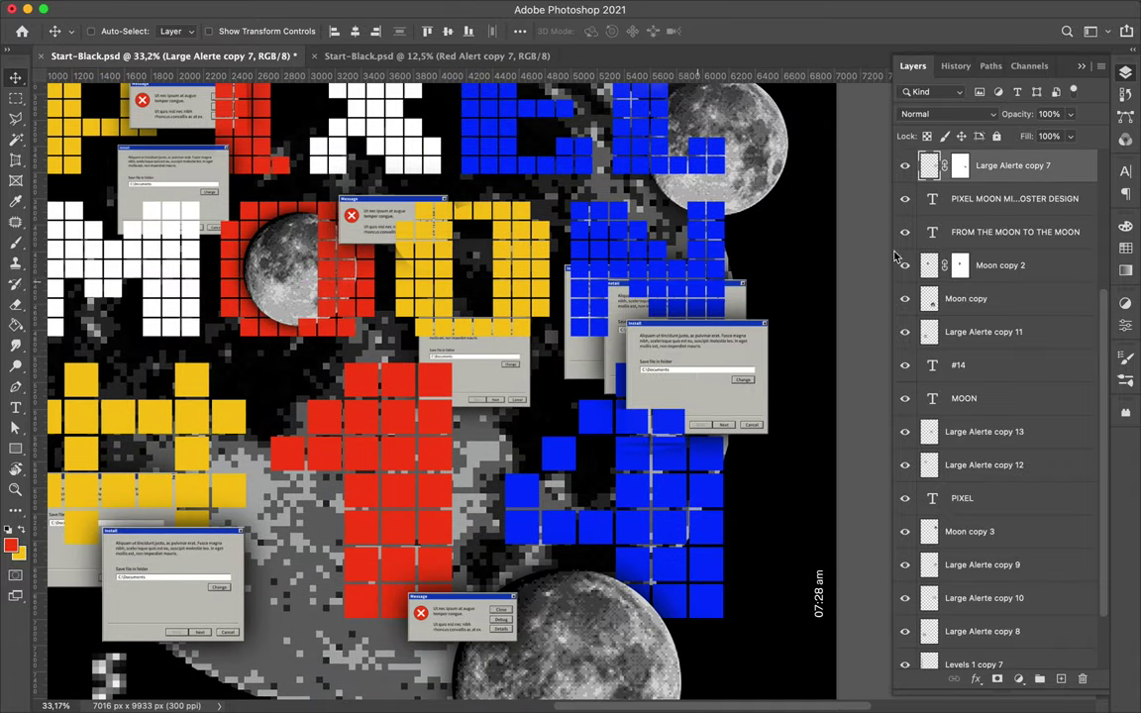
# Replace Large Alerte copy 7's old mask with a #14 letter mask showing blue tiles over the Install corner
pyautogui.moveTo(959, 166); pyautogui.dragTo(1081, 678)
pyautogui.click(562, 243)
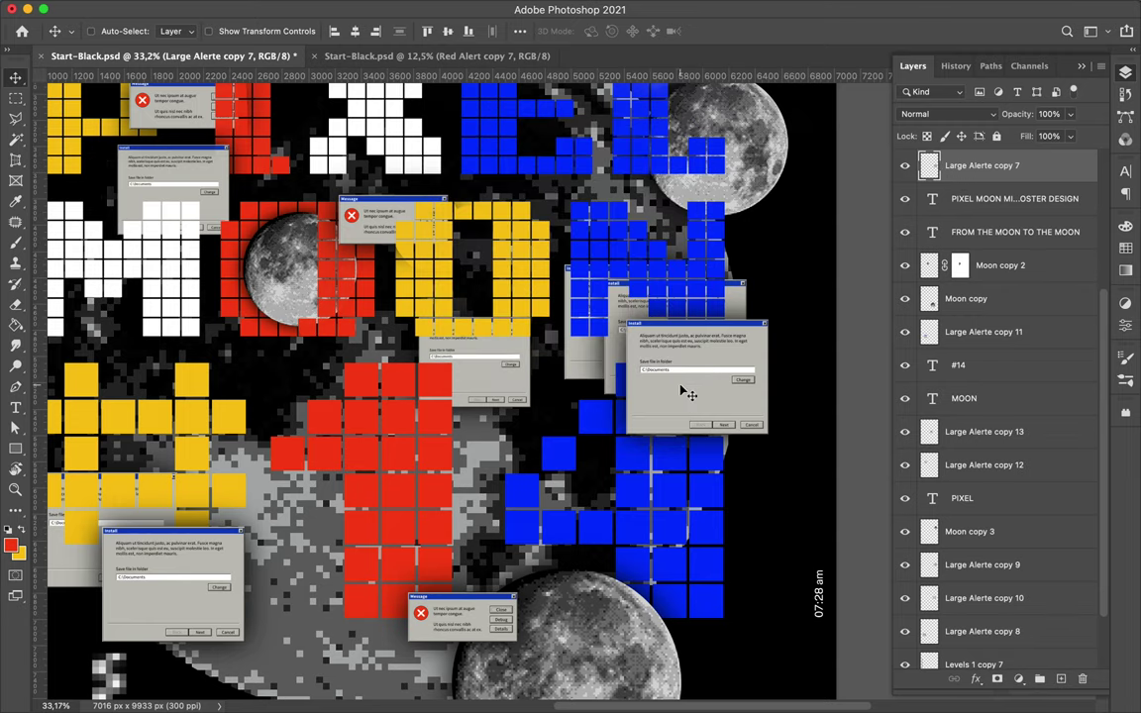
pyautogui.hotkey('ctrl', 'z')
pyautogui.keyDown('ctrl'); pyautogui.click(674, 497); pyautogui.keyUp('ctrl')
pyautogui.keyDown('ctrl'); pyautogui.click(931, 365); pyautogui.keyUp('ctrl')
pyautogui.click(960, 165)
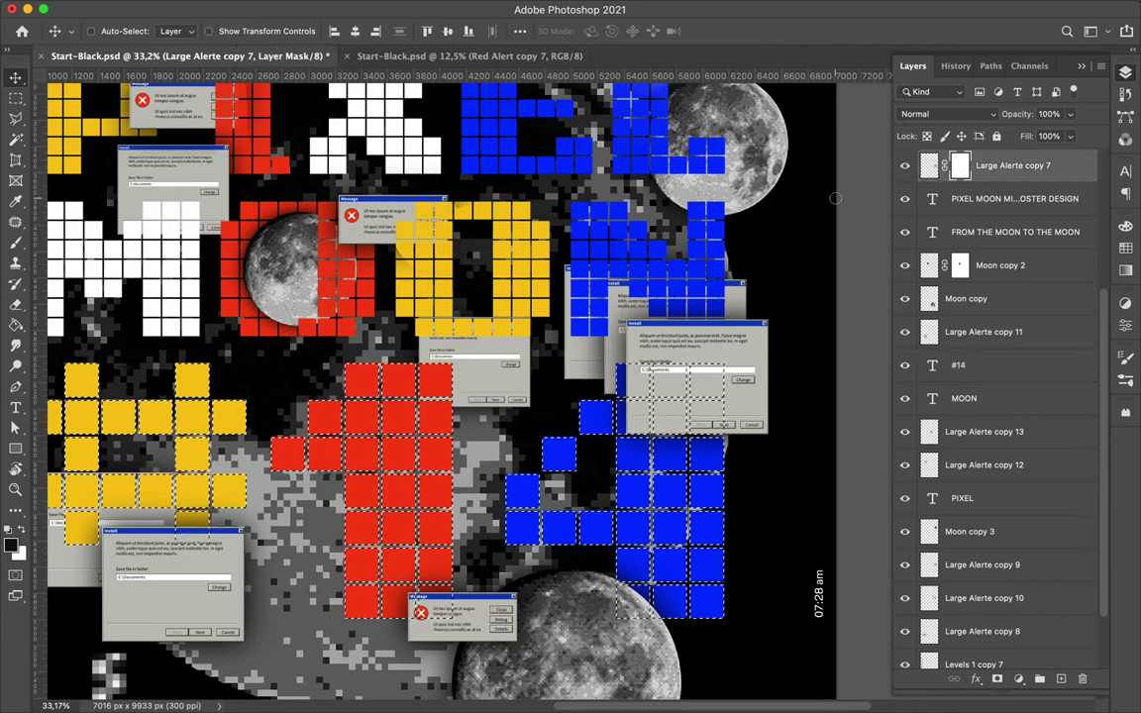
pyautogui.press('b')
pyautogui.moveTo(642, 367); pyautogui.dragTo(646, 378)
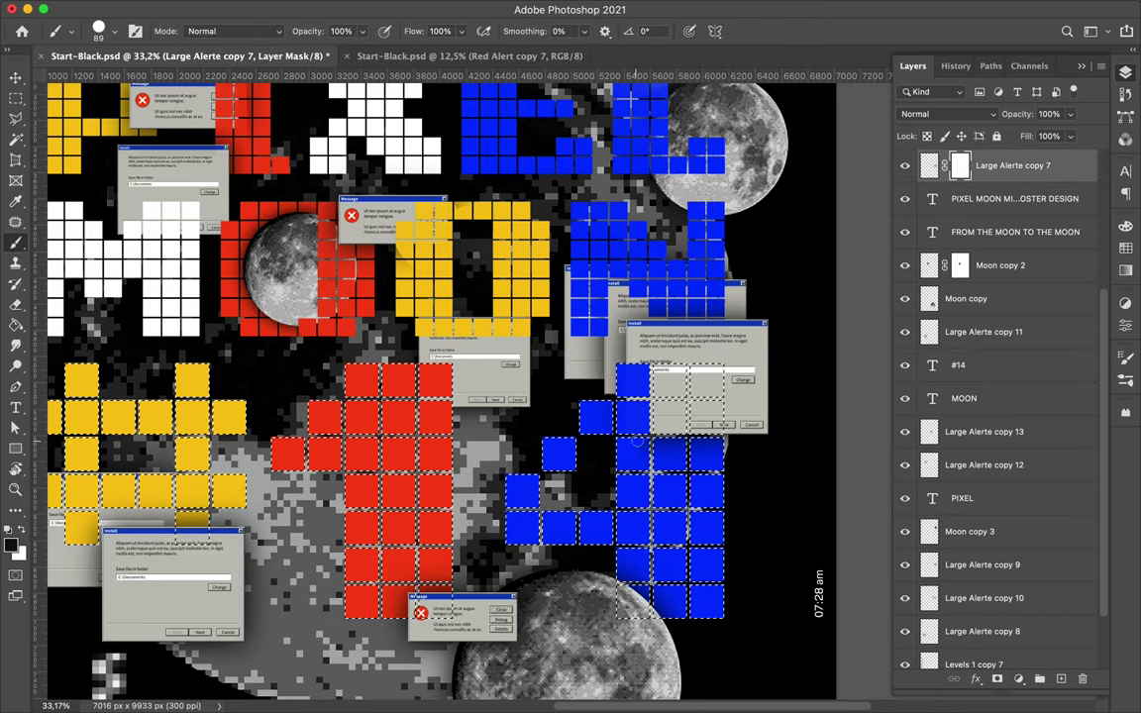
pyautogui.hotkey('ctrl', 'd')
# Load the MOON letter shapes as a selection for the Large Alerte copy 7 mask
pyautogui.press('v')
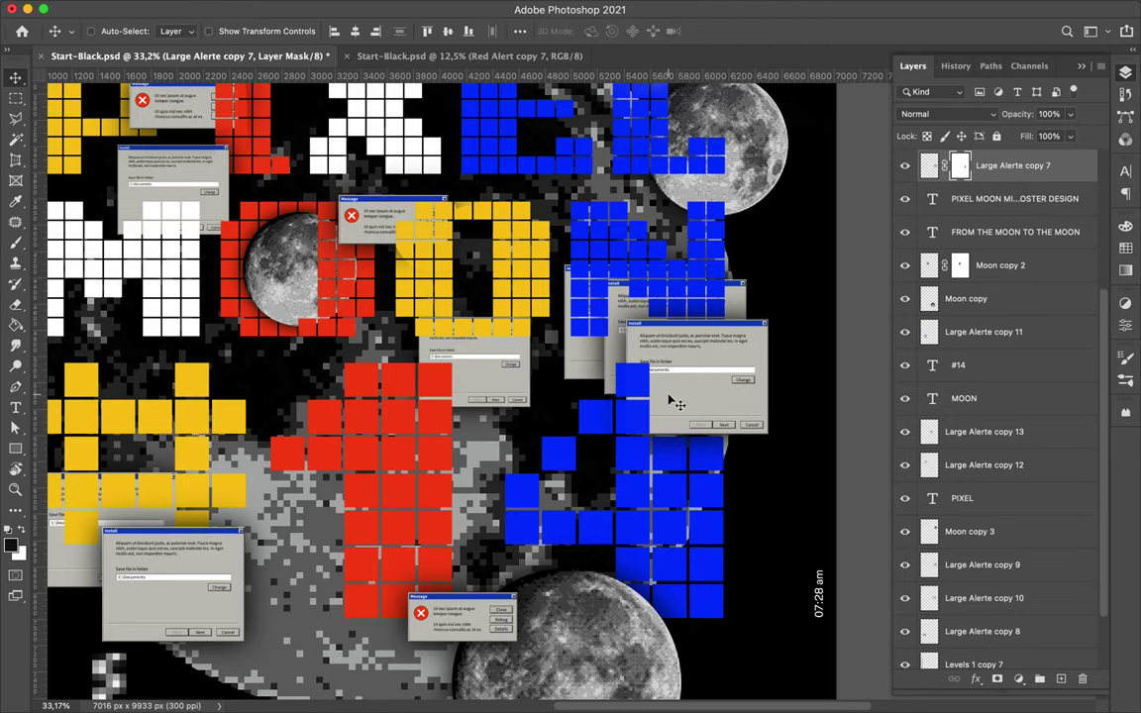
pyautogui.scroll(-5, 669, 401)
pyautogui.scroll(5, 674, 343)
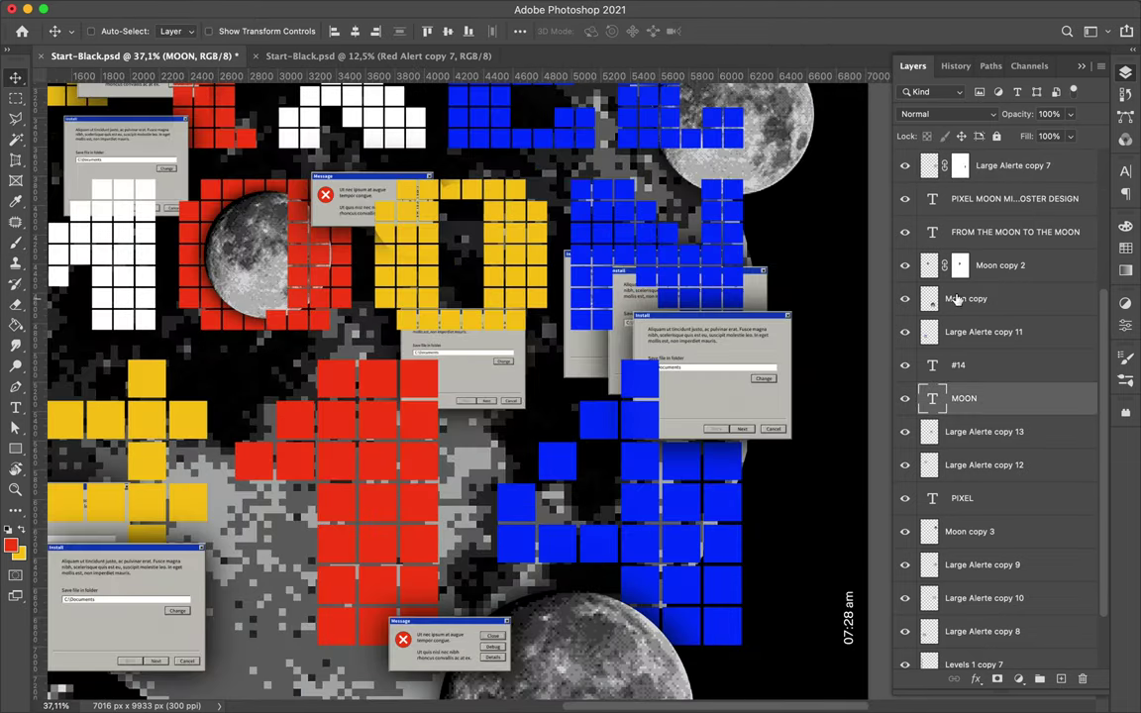
pyautogui.keyDown('ctrl'); pyautogui.click(786, 239); pyautogui.keyUp('ctrl')
pyautogui.press('b')
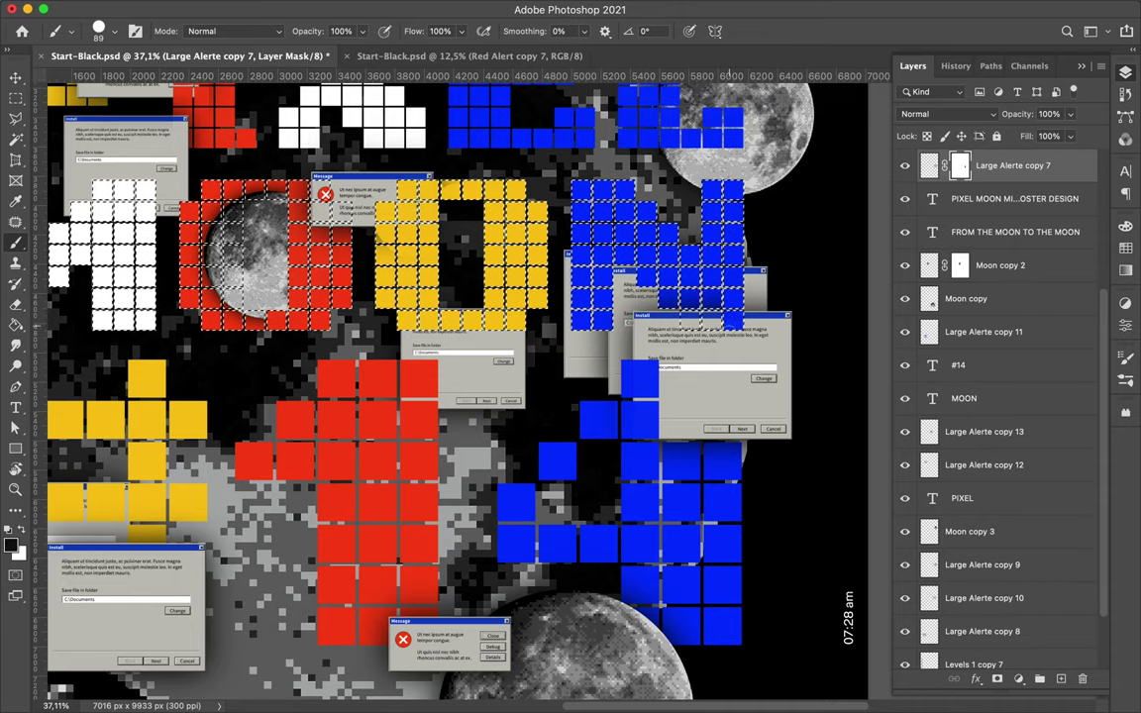
pyautogui.press('m')
pyautogui.hotkey('ctrl', 'd')
# Zoom in and brush the mask so blue MOON letter tiles overlap the Install dialog
pyautogui.scroll(1, 741, 269)
pyautogui.scroll(2, 741, 268)
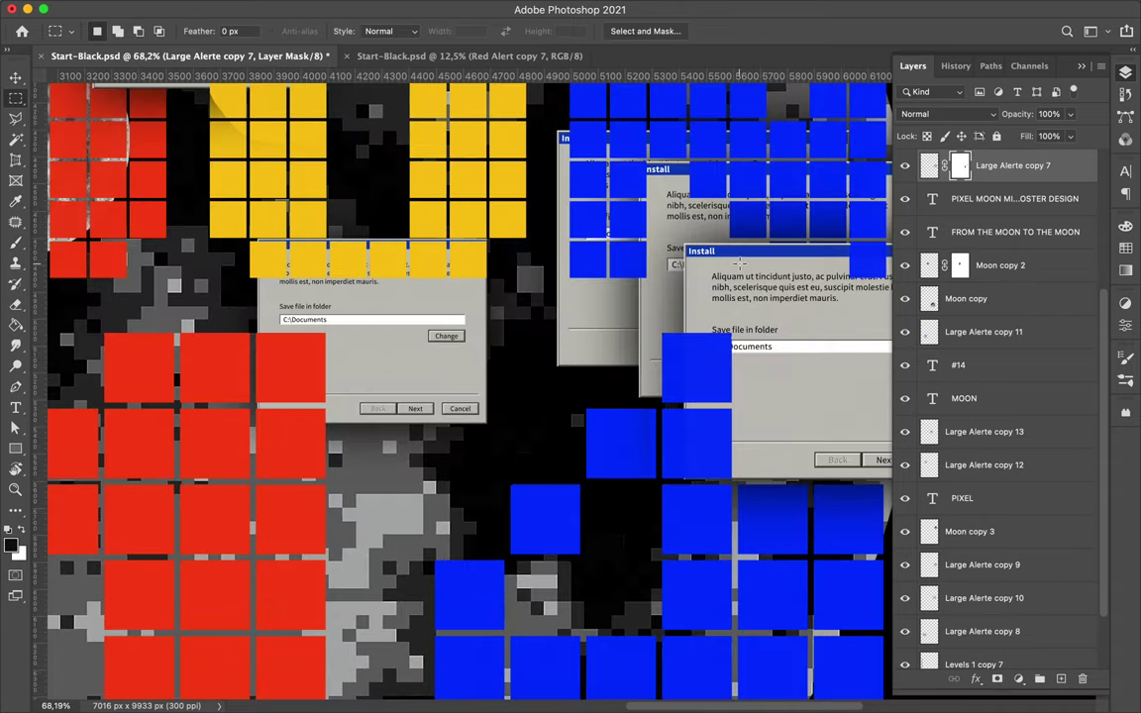
pyautogui.scroll(1, 781, 243)
pyautogui.hotkey('ctrl', 'shift', 'd')
pyautogui.press('b')
pyautogui.scroll(2, 781, 244)
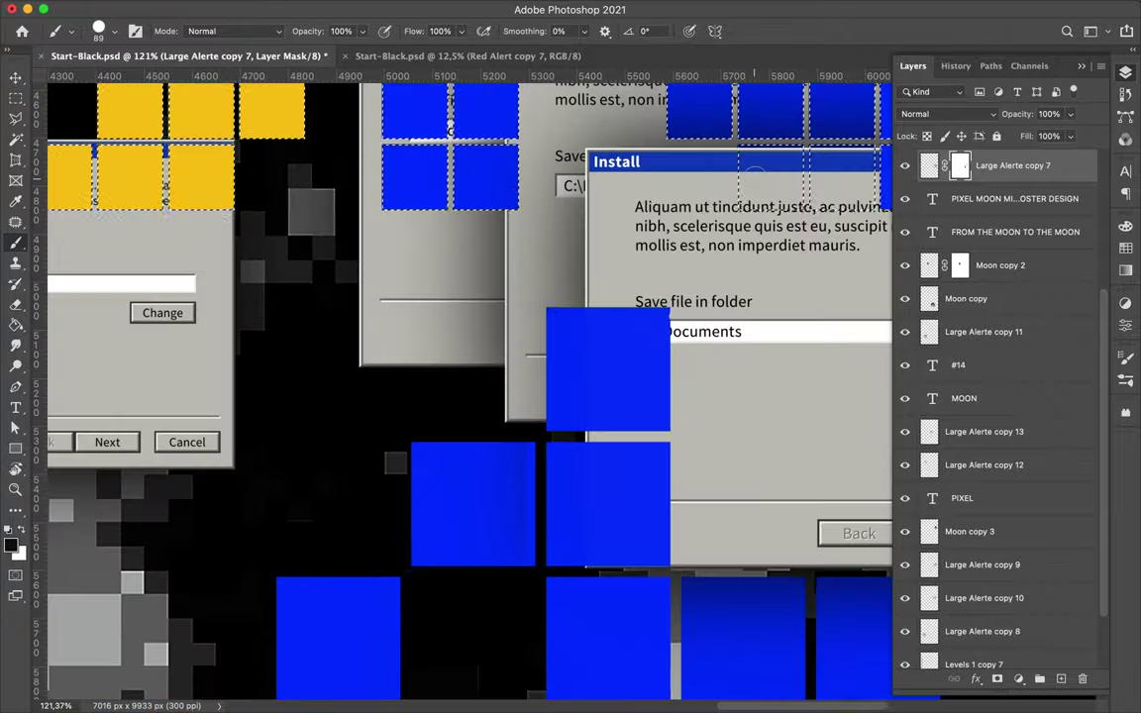
pyautogui.scroll(1, 752, 228)
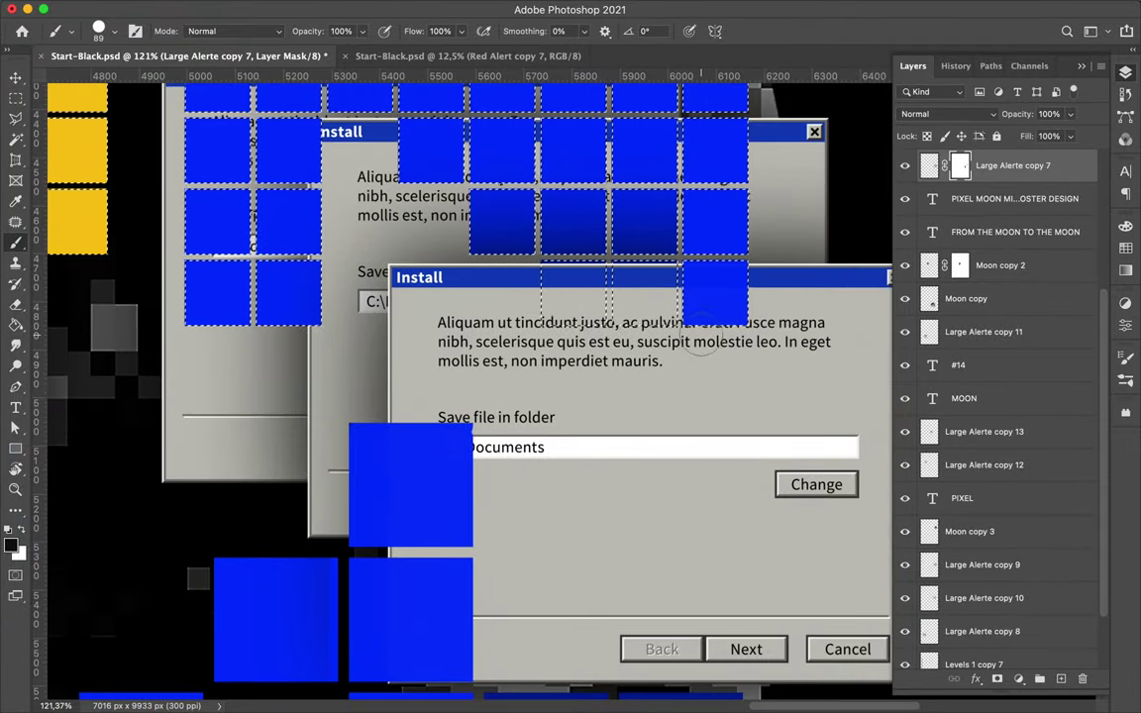
pyautogui.press('m')
pyautogui.hotkey('ctrl', 'd')
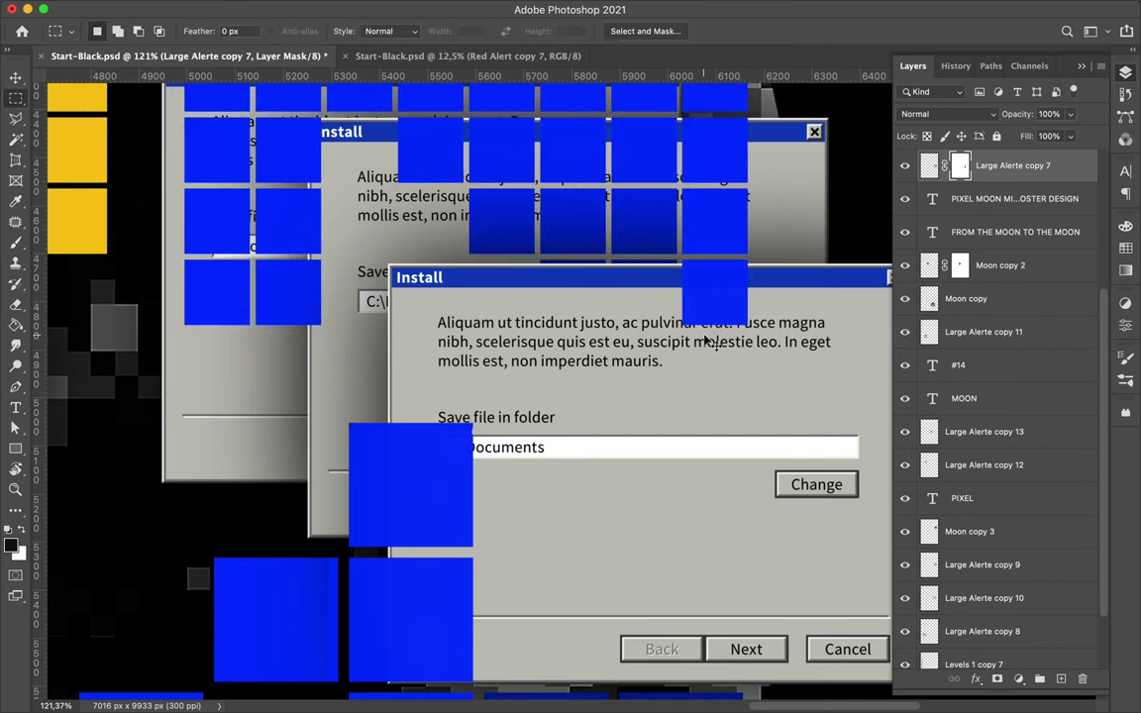
# Fit the poster in view and Alt-drag a moon copy to the top left
pyautogui.hotkey('ctrl', '0')
pyautogui.press('v')
pyautogui.moveTo(582, 289)
pyautogui.mouseDown()
pyautogui.moveTo(661, 502)
pyautogui.moveTo(662, 565)
pyautogui.moveTo(449, 272)
pyautogui.mouseUp()
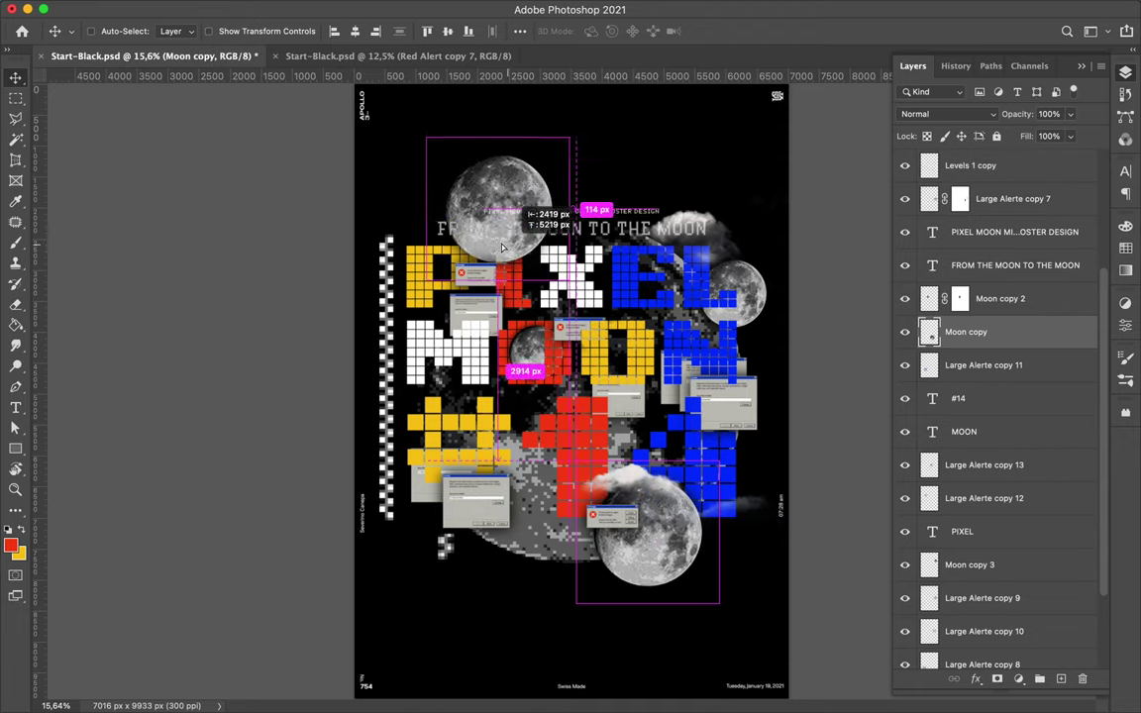
# Add moon copies at the upper and lower left, tuck Moon copy 4 under PIXEL, and shrink the small moon
pyautogui.moveTo(957, 334)
pyautogui.mouseDown()
pyautogui.moveTo(988, 582)
pyautogui.moveTo(988, 566)
pyautogui.mouseUp()
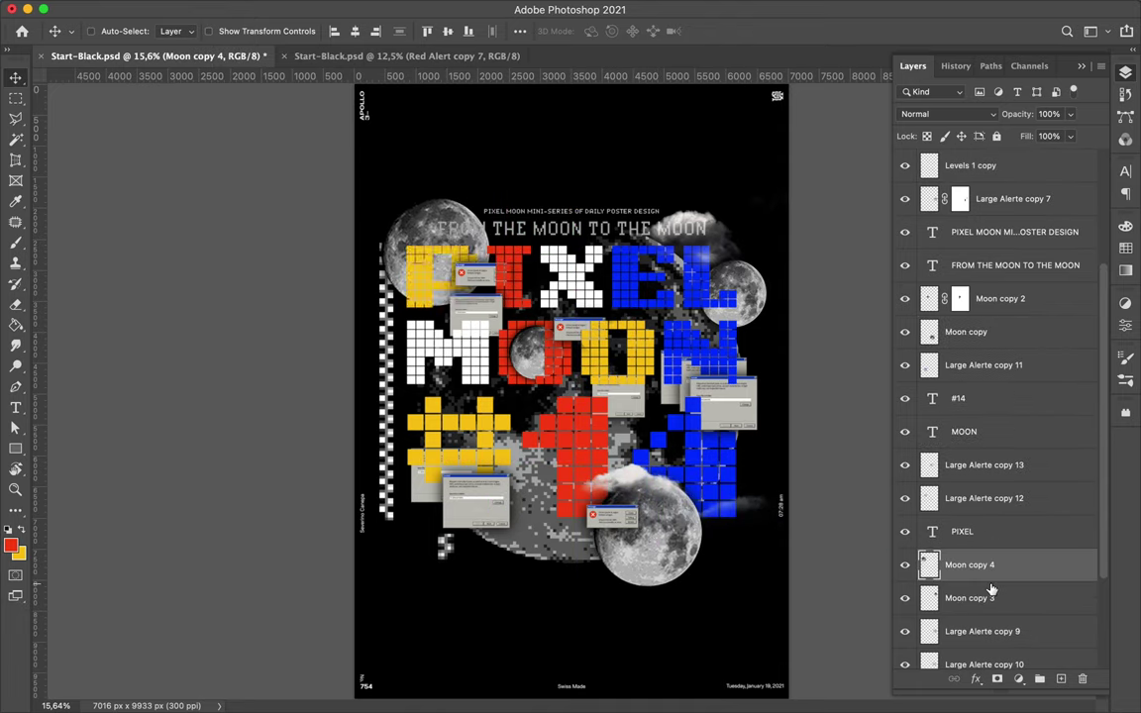
pyautogui.moveTo(387, 198); pyautogui.dragTo(410, 249)
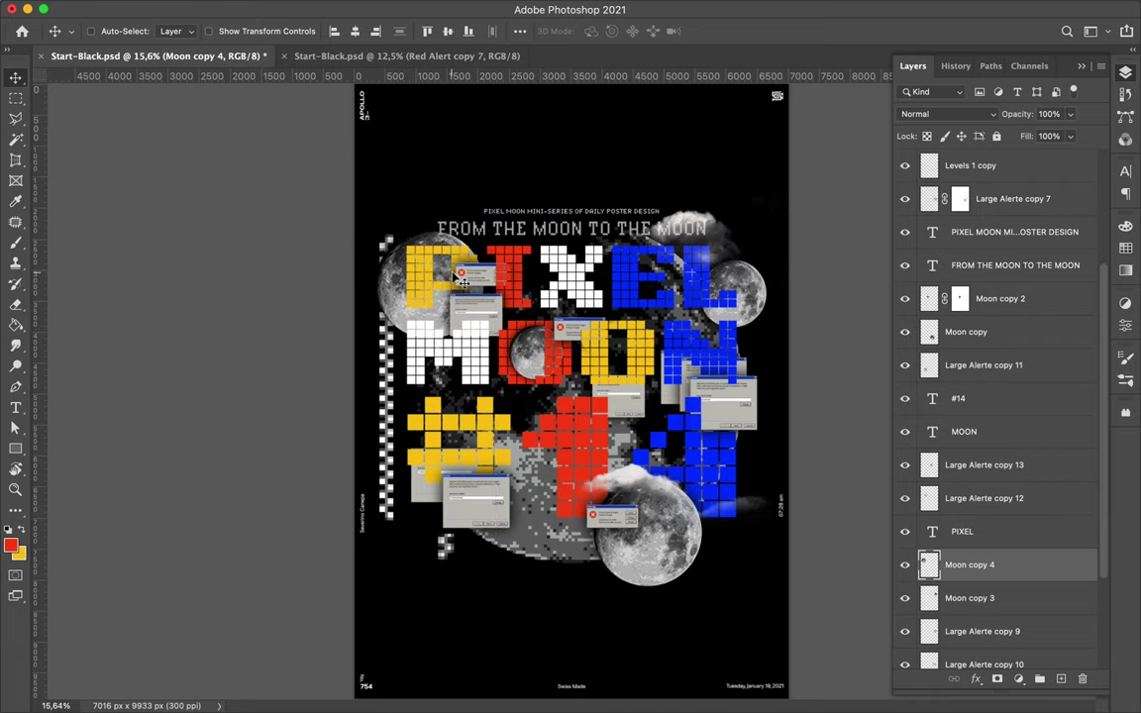
pyautogui.moveTo(462, 282)
pyautogui.mouseDown()
pyautogui.moveTo(482, 540)
pyautogui.moveTo(426, 541)
pyautogui.mouseUp()
pyautogui.hotkey('ctrl', 't')
pyautogui.press('Return')
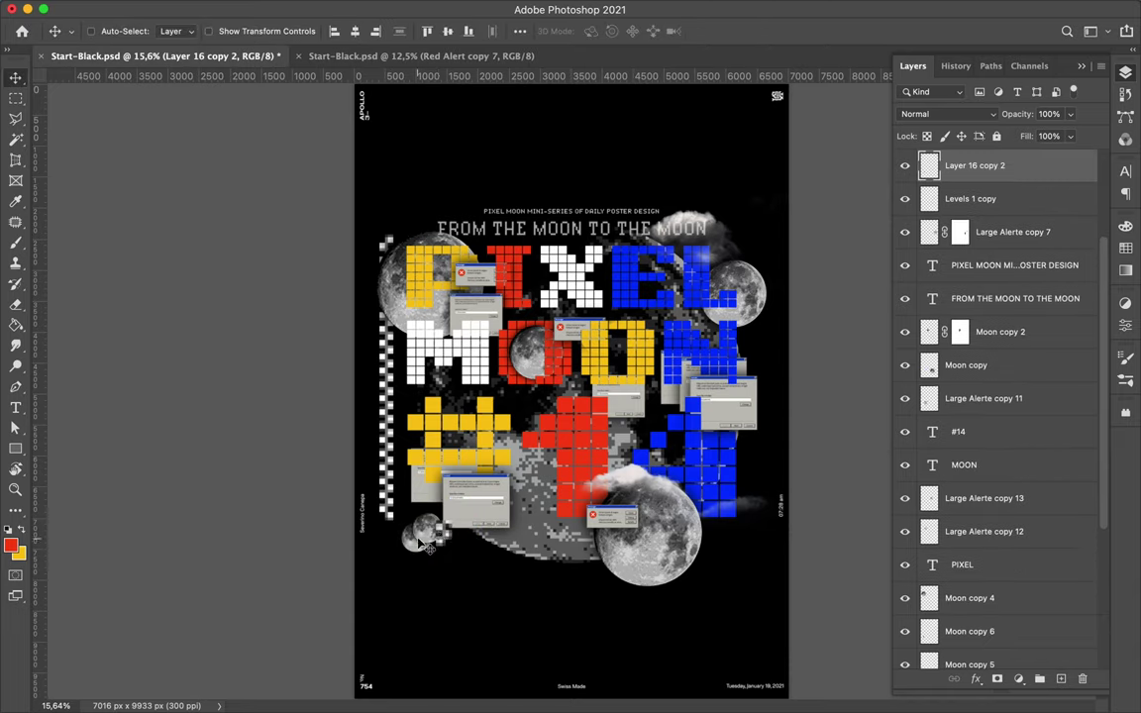
# Save the poster
pyautogui.scroll(-2, 548, 591)
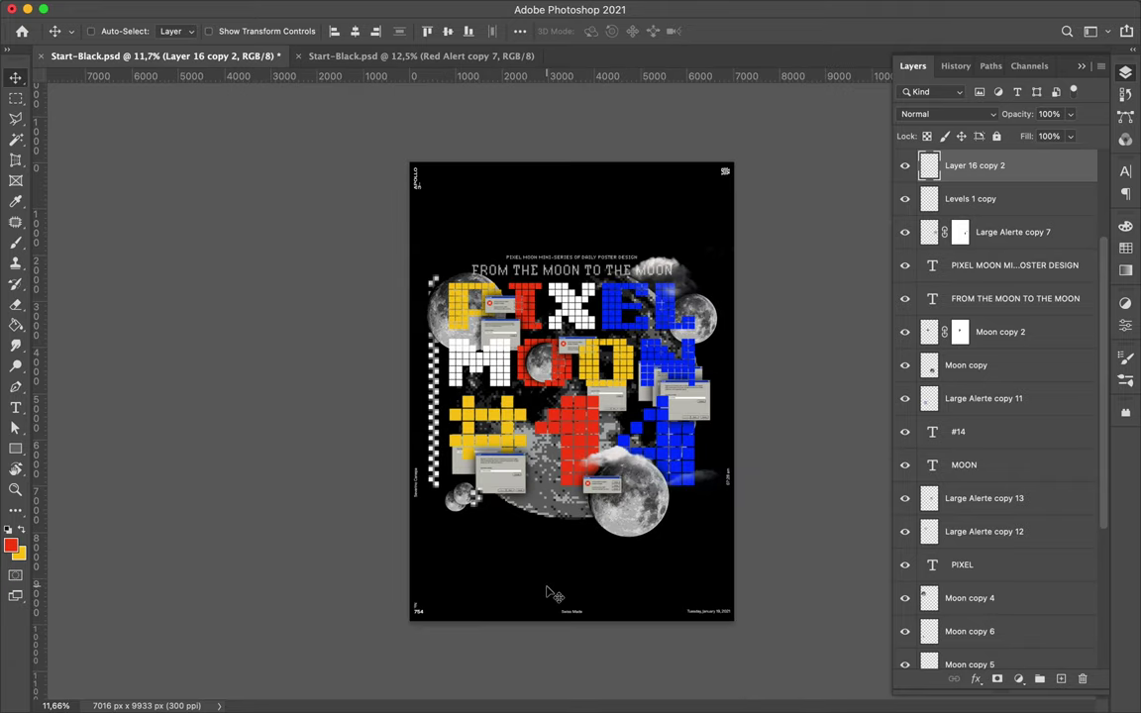
pyautogui.press('super+s')
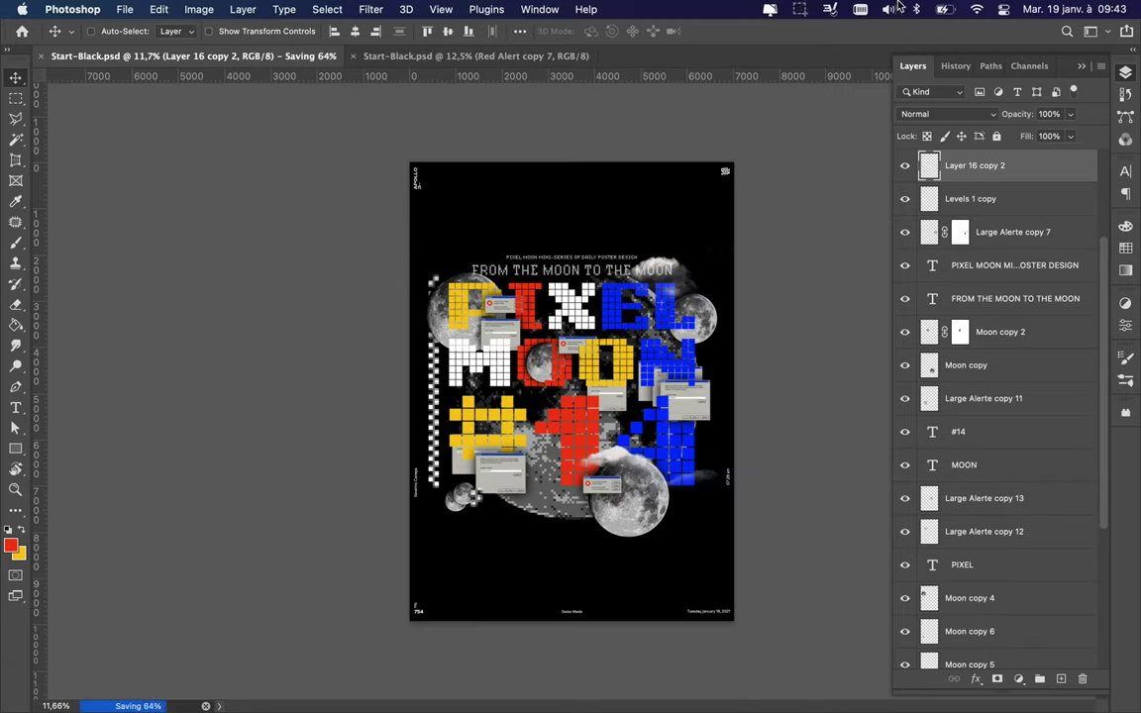
pyautogui.click(795, 10)
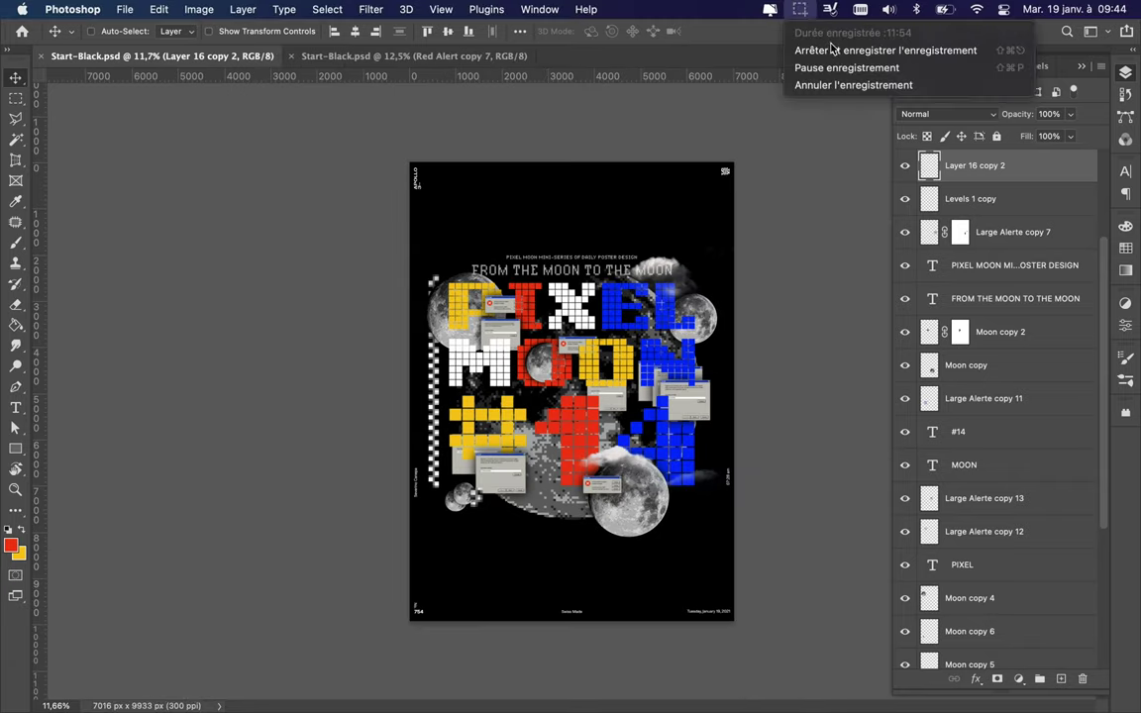
pyautogui.click(853, 44)
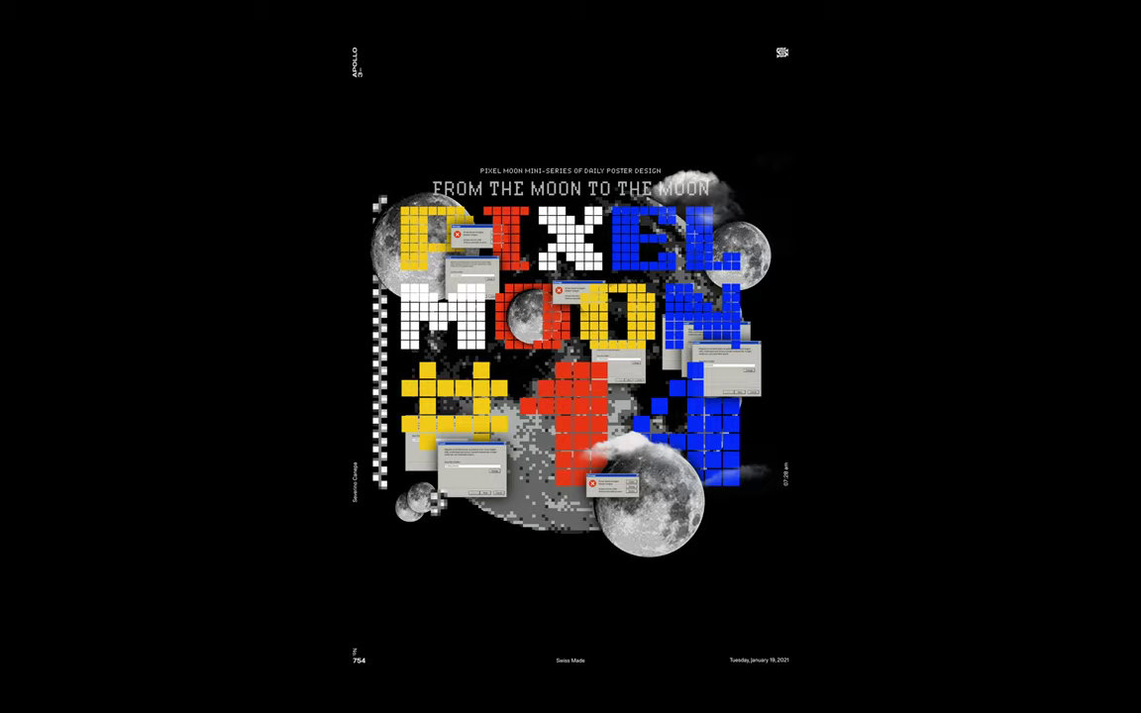